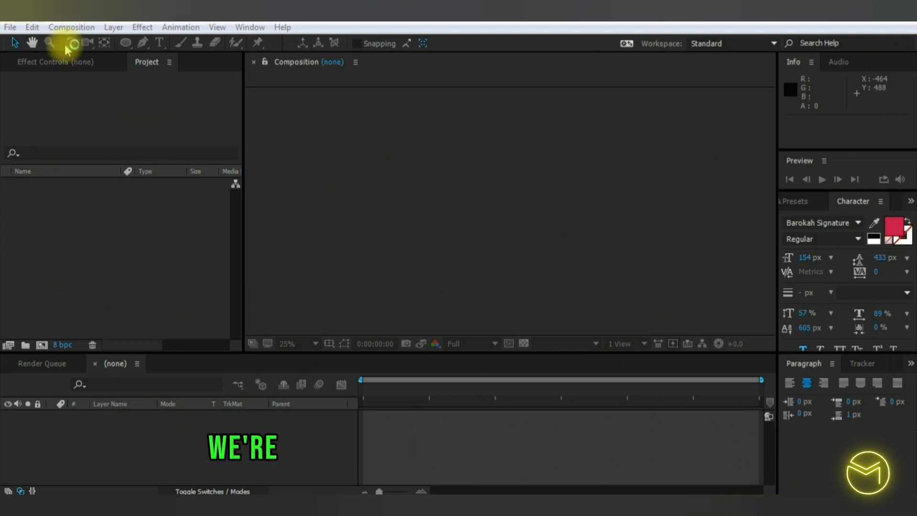
- Create a new 1920 x 1080 composition, 5 seconds long at 24 fps, and add a full-frame black solid layer
{"action": "left_click", "coordinate": [60, 28]}
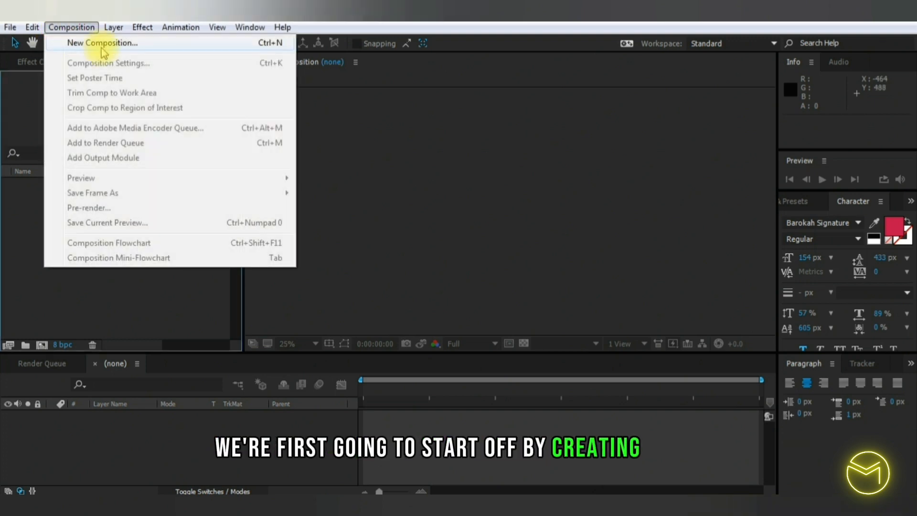
{"action": "left_click", "coordinate": [81, 41]}
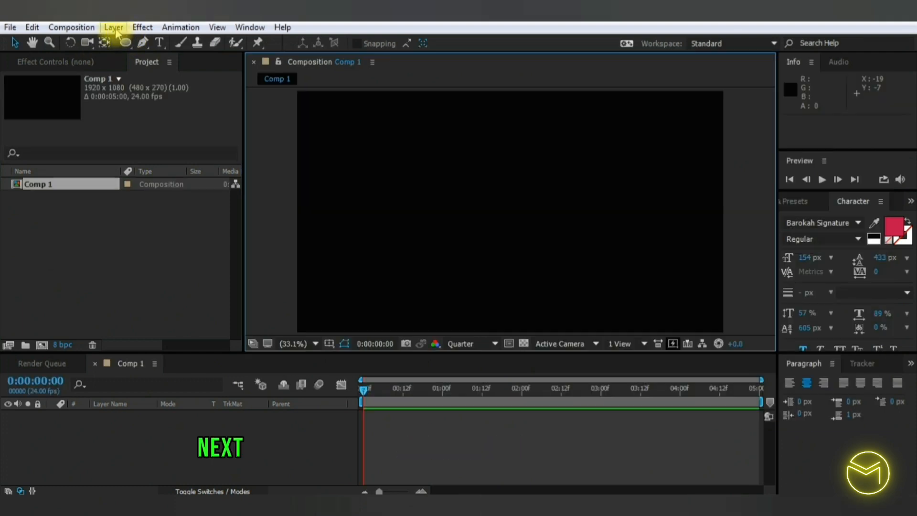
{"action": "left_click", "coordinate": [115, 29]}
{"action": "mouse_move", "coordinate": [218, 22]}
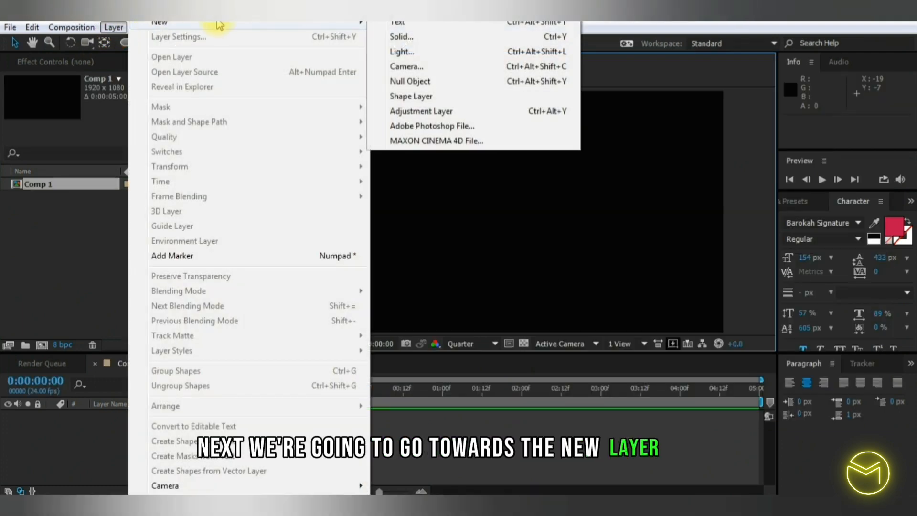
{"action": "left_click", "coordinate": [446, 42]}
{"action": "left_click", "coordinate": [327, 405]}
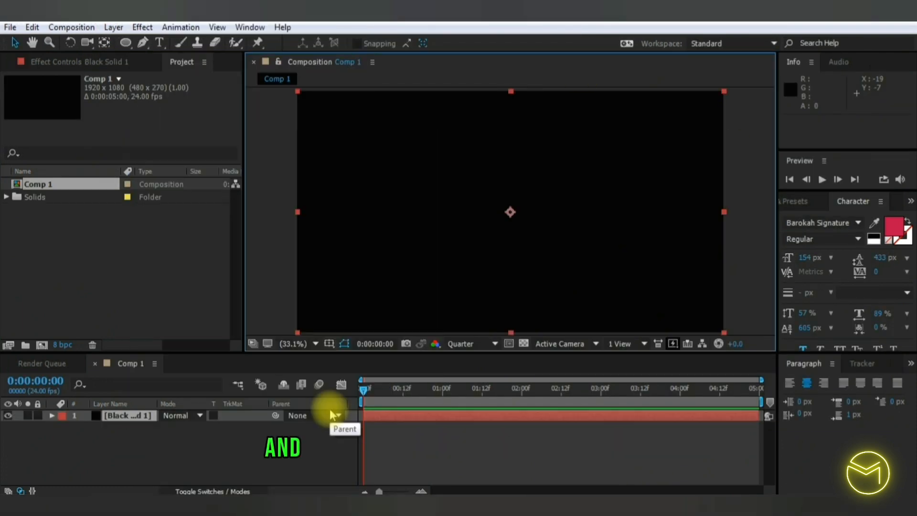
- Find the 4-Color Gradient effect and apply it to the black solid
{"action": "left_click", "coordinate": [789, 201]}
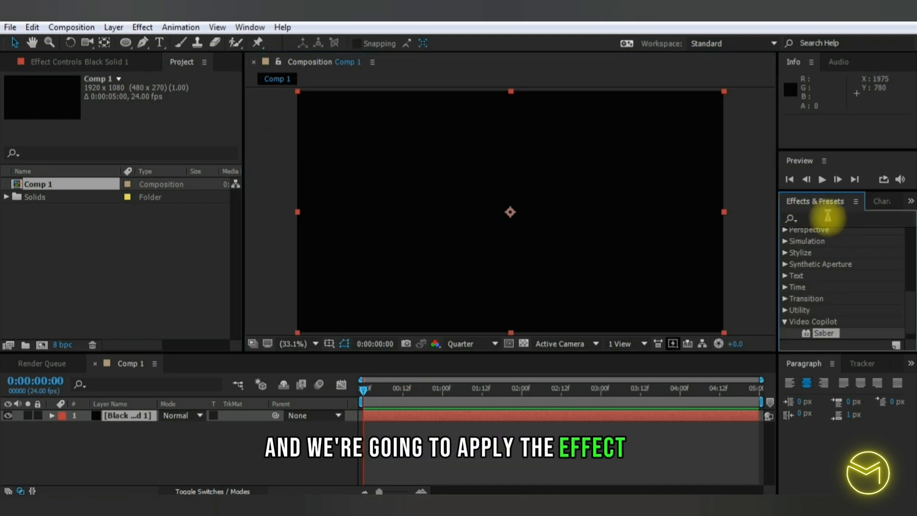
{"action": "left_click", "coordinate": [828, 218]}
{"action": "type", "text": "grad"}
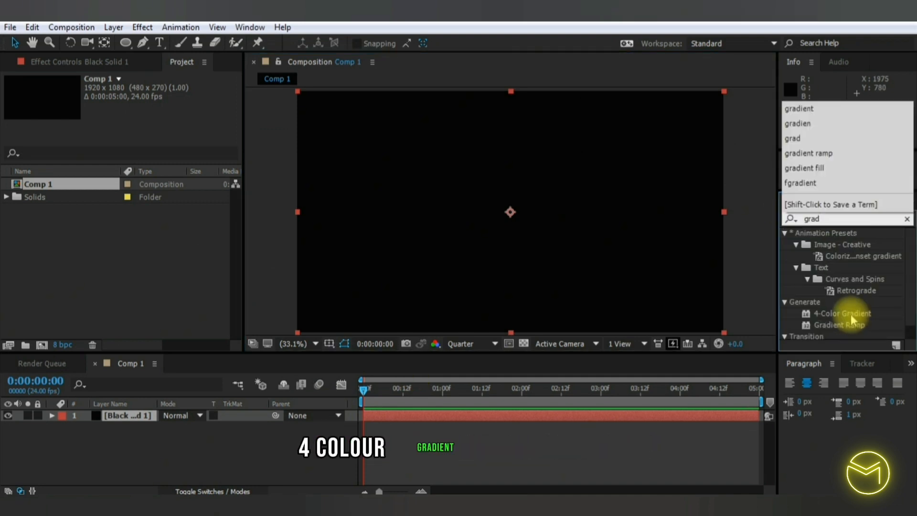
{"action": "left_click_drag", "start_coordinate": [851, 317], "coordinate": [549, 267]}
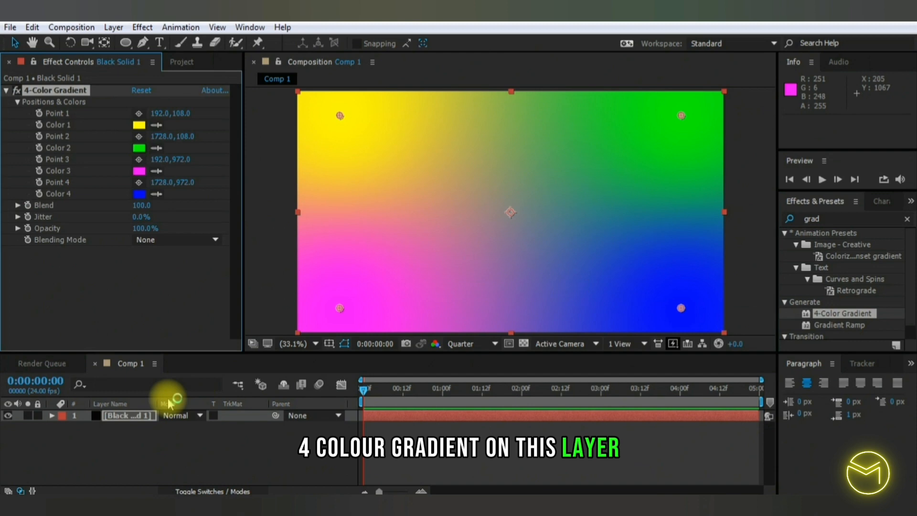
- Rename the black solid layer to Background
{"action": "right_click", "coordinate": [135, 415]}
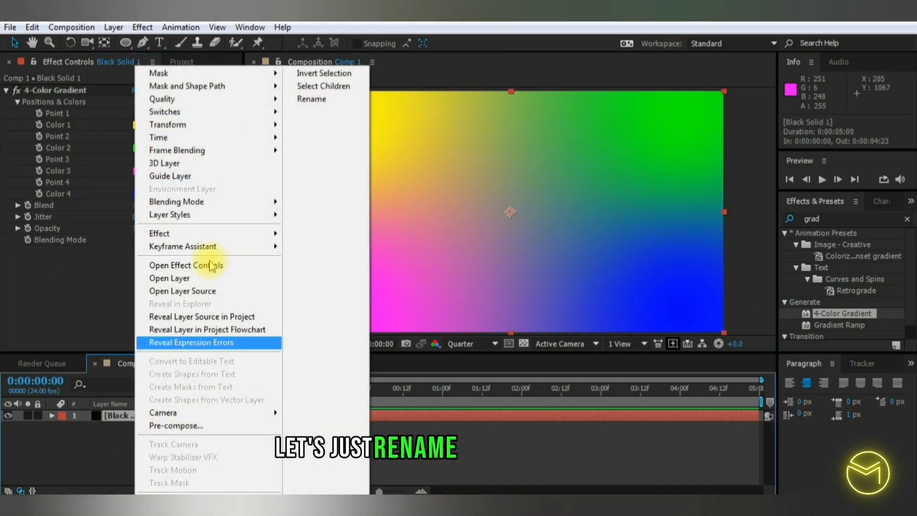
{"action": "left_click", "coordinate": [311, 99]}
{"action": "type", "text": "Background"}
{"action": "key", "text": "Return"}
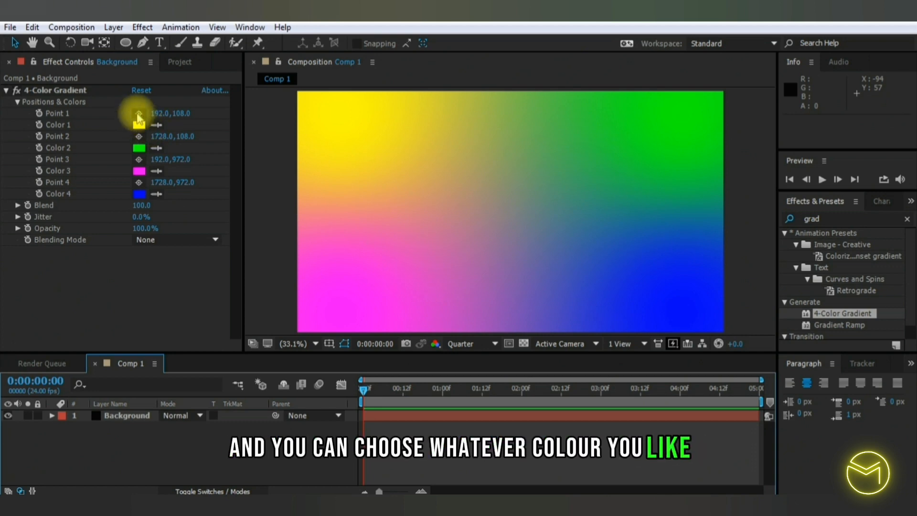
- Set Color 1 and Color 4 of the Background's 4-Color Gradient to the pink FF4EBD
{"action": "left_click", "coordinate": [139, 125]}
{"action": "type", "text": "FF4FA5"}
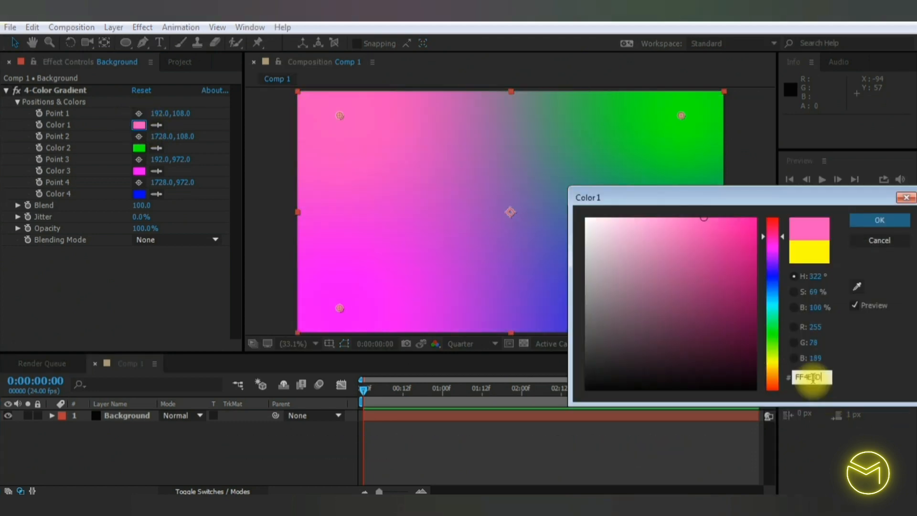
{"action": "left_click", "coordinate": [884, 219]}
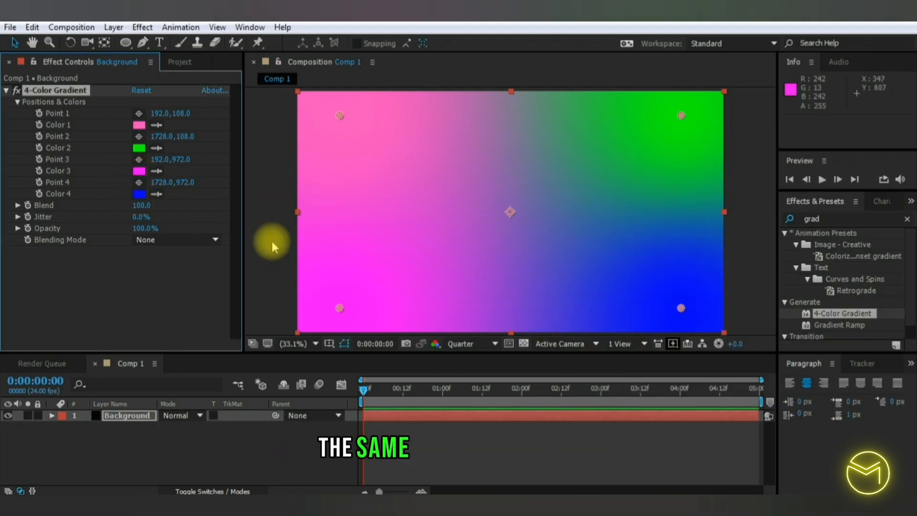
{"action": "left_click", "coordinate": [140, 193]}
{"action": "type", "text": "FF4EBD"}
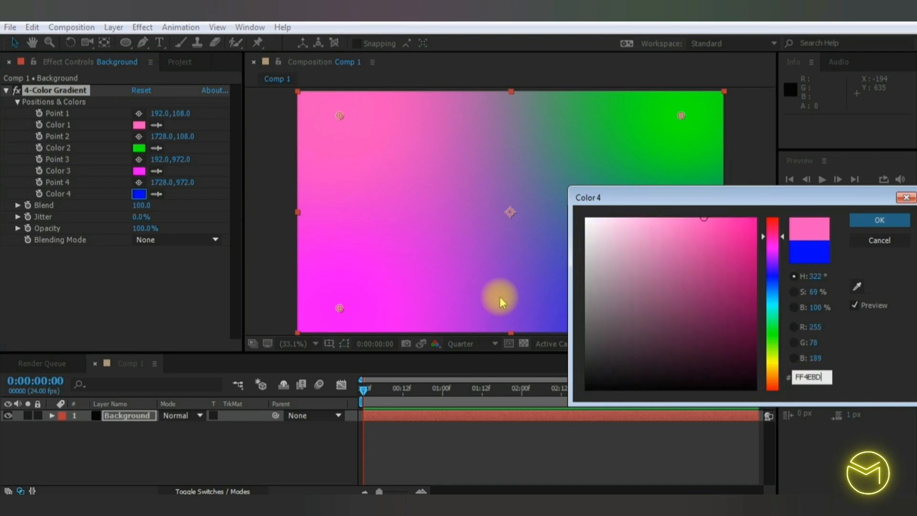
{"action": "left_click", "coordinate": [880, 221]}
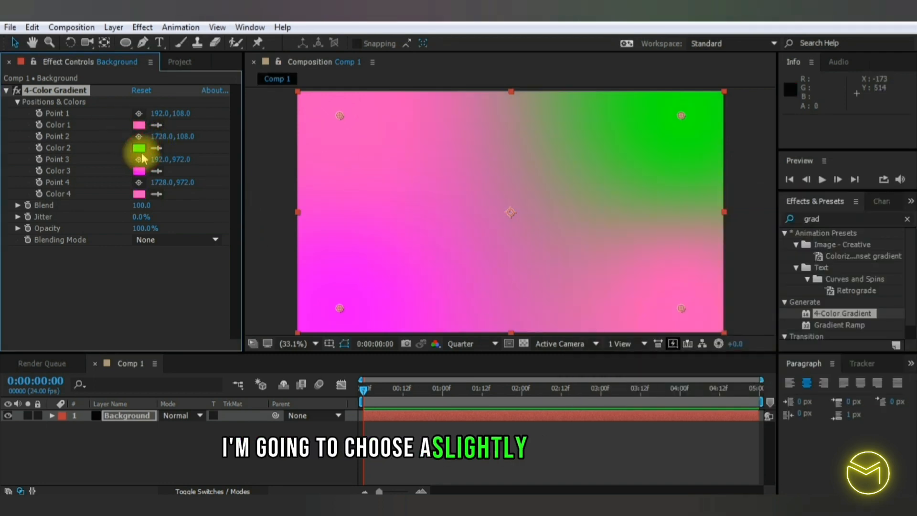
- Set Color 2 and Color 3 of the Background's 4-Color Gradient to the lighter pink F696E4
{"action": "left_click", "coordinate": [139, 147]}
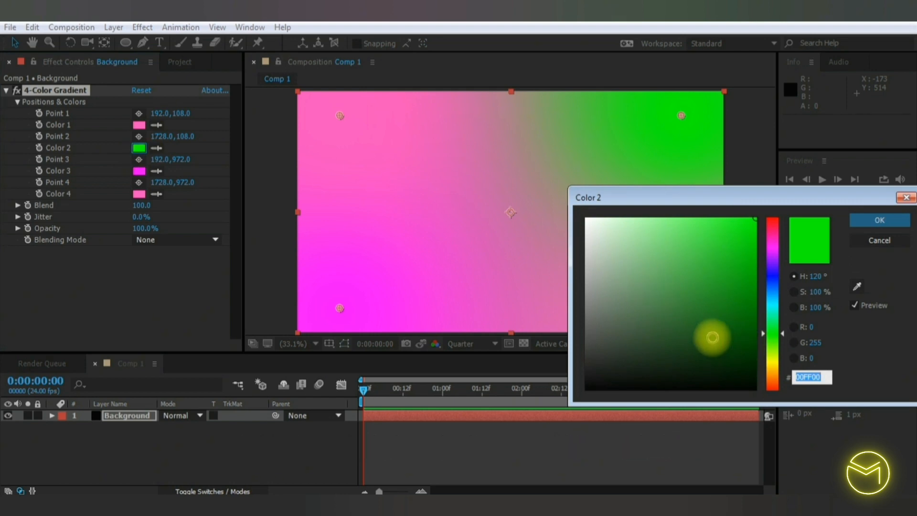
{"action": "type", "text": "F696E4"}
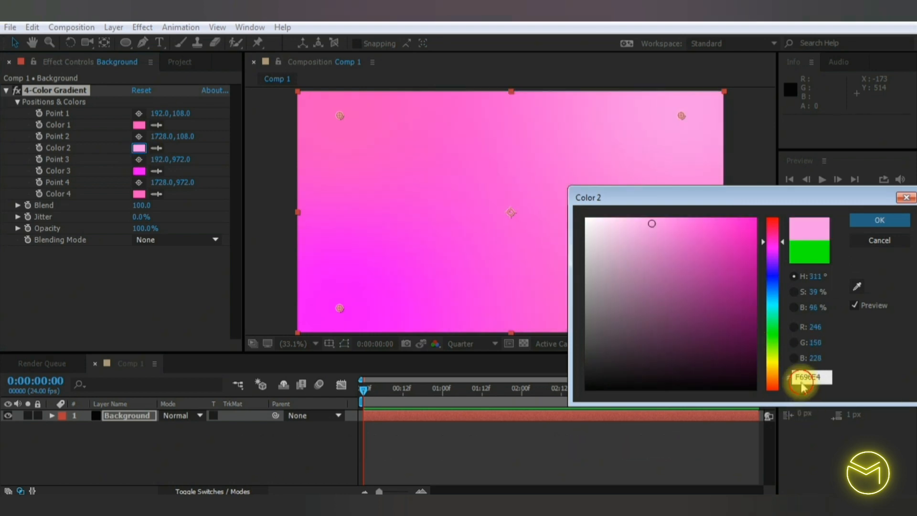
{"action": "left_click", "coordinate": [879, 220]}
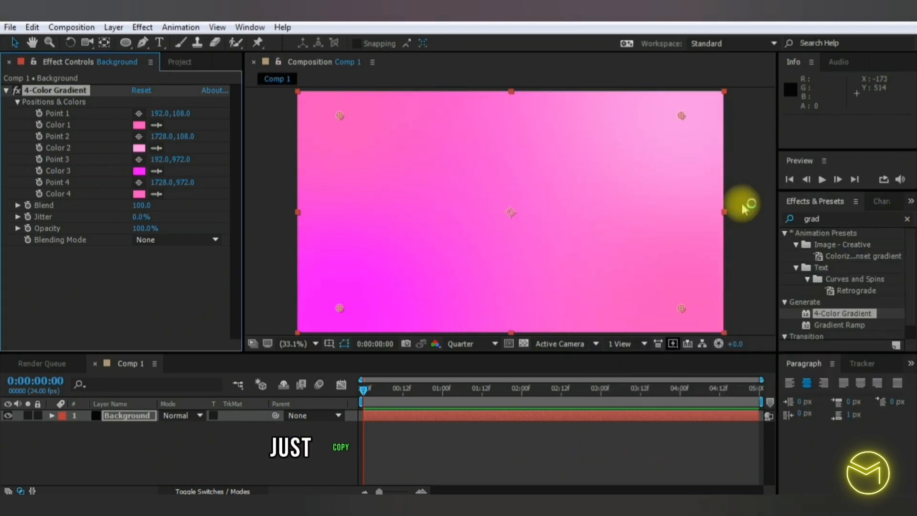
{"action": "left_click", "coordinate": [139, 171]}
{"action": "type", "text": "F696E4"}
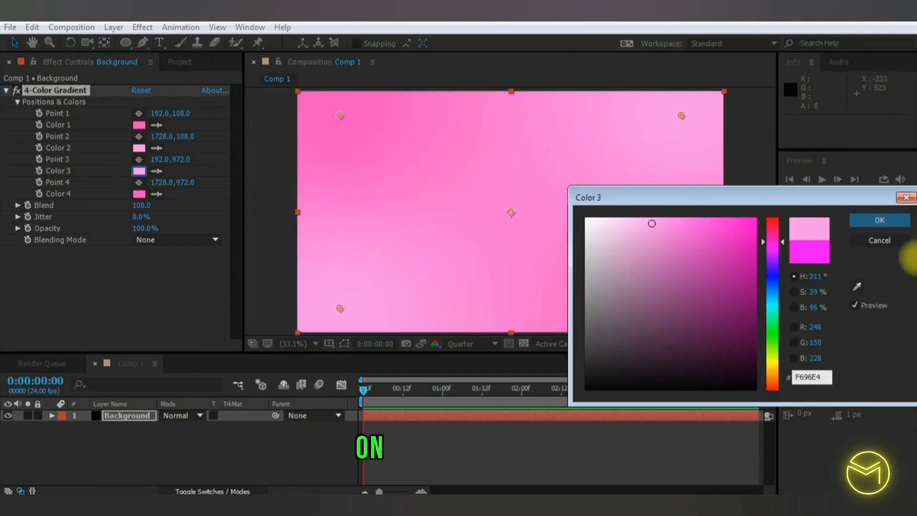
{"action": "left_click", "coordinate": [882, 221]}
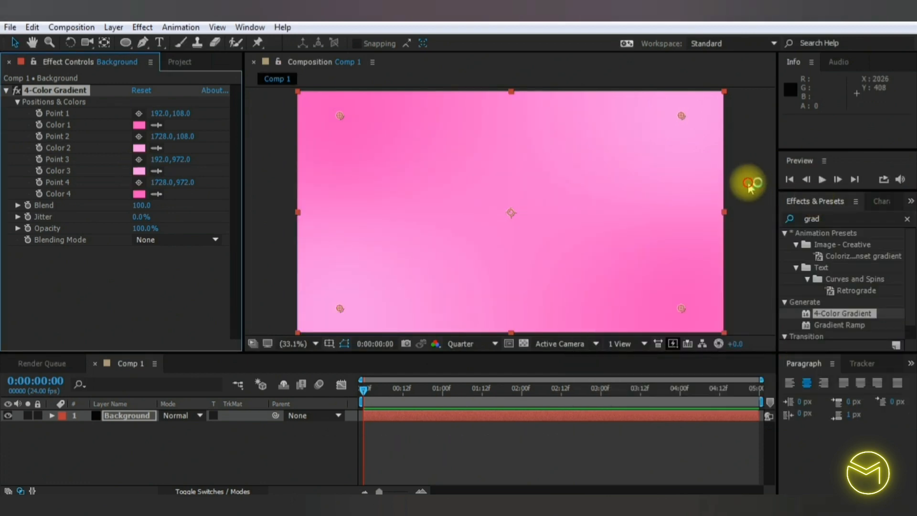
{"action": "left_click", "coordinate": [752, 184]}
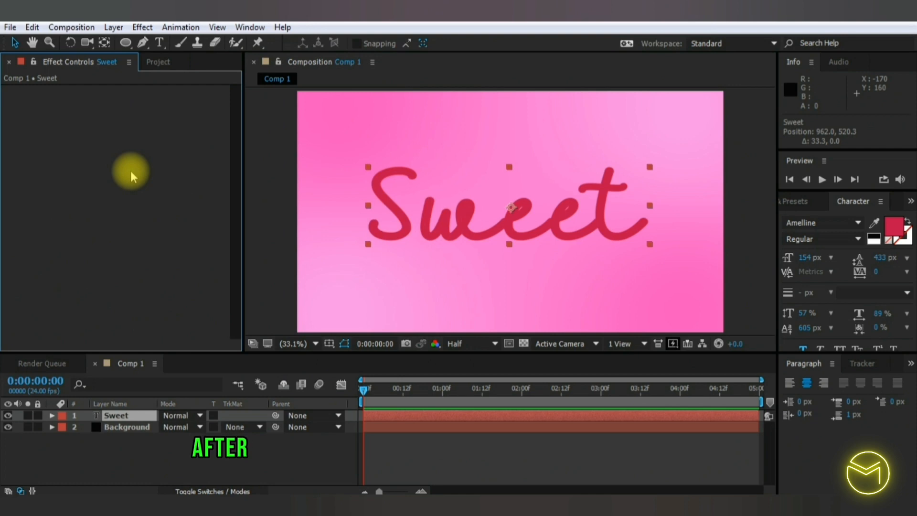
- Center the Sweet text layer horizontally and vertically in the composition with the Align tools
{"action": "left_click", "coordinate": [255, 28]}
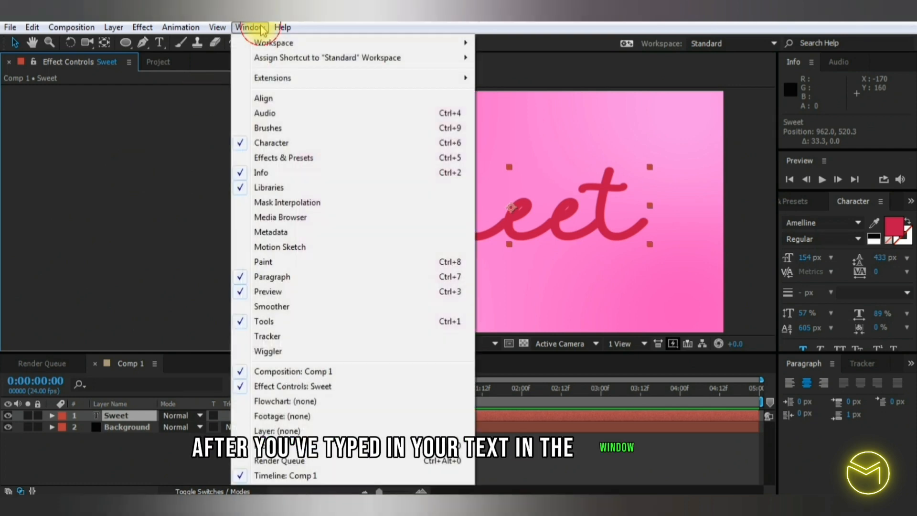
{"action": "left_click", "coordinate": [298, 105]}
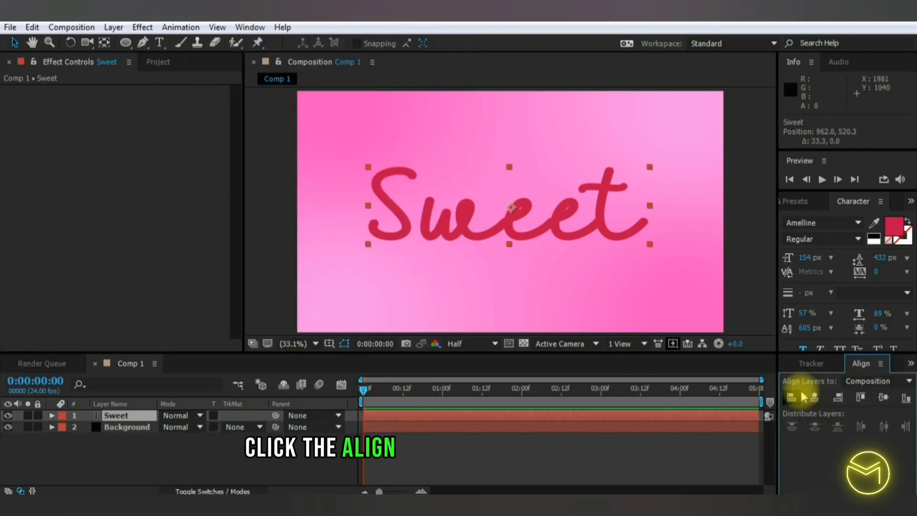
{"action": "left_click", "coordinate": [820, 397]}
{"action": "left_click", "coordinate": [883, 399]}
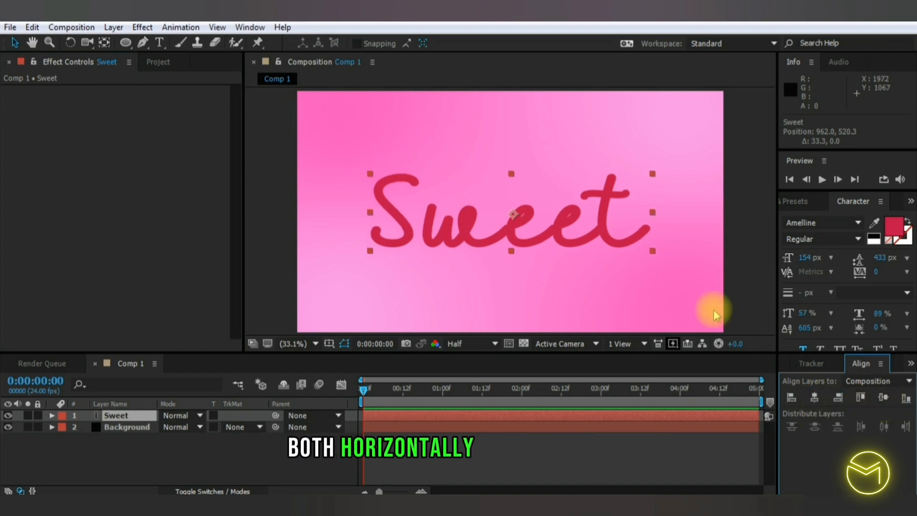
{"action": "left_click", "coordinate": [741, 258]}
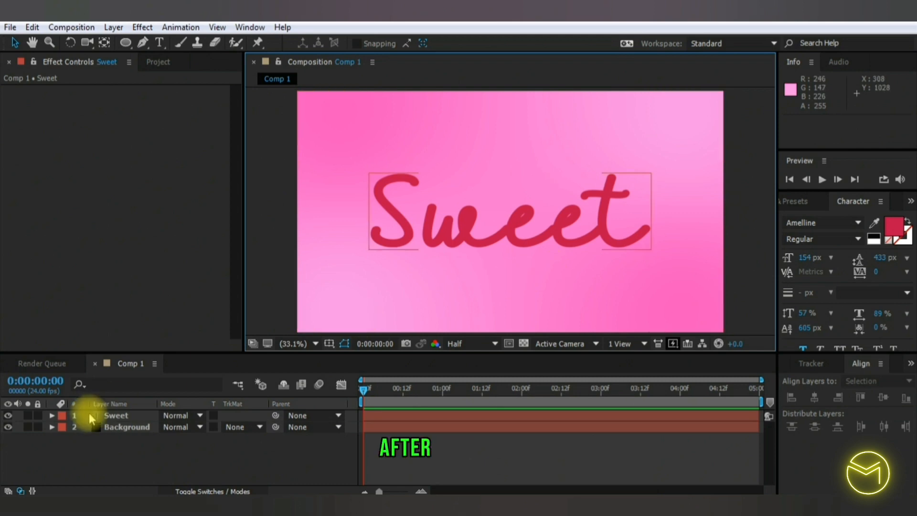
- Pre-compose the Sweet text layer as TEXT, look inside the nested composition and return to Comp 1
{"action": "left_click", "coordinate": [123, 418]}
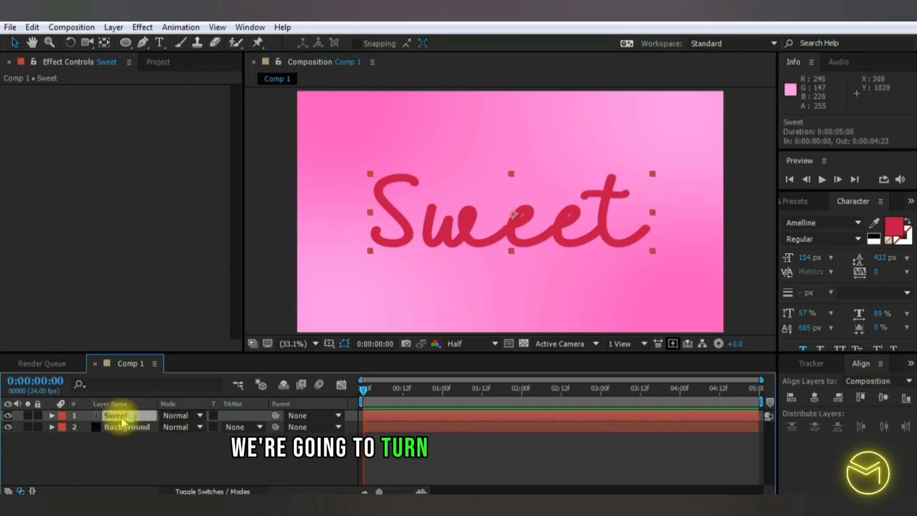
{"action": "right_click", "coordinate": [123, 420]}
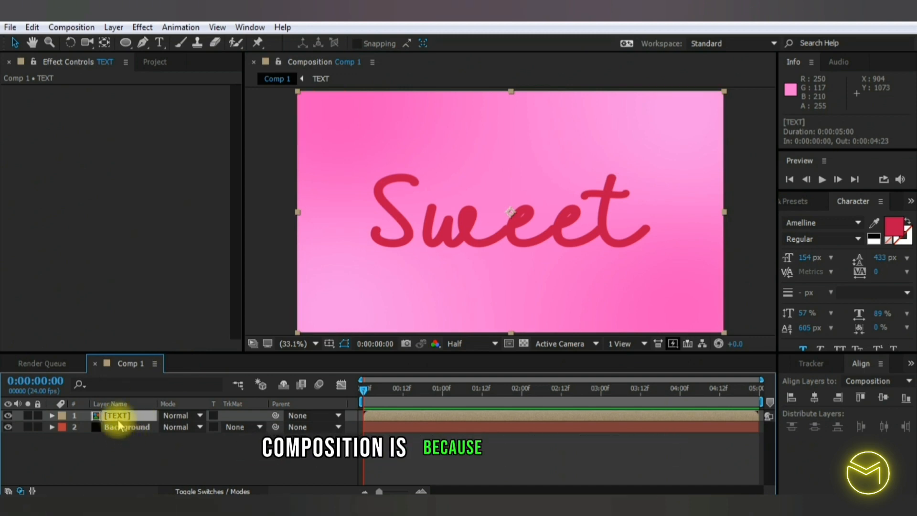
{"action": "double_click", "coordinate": [122, 416]}
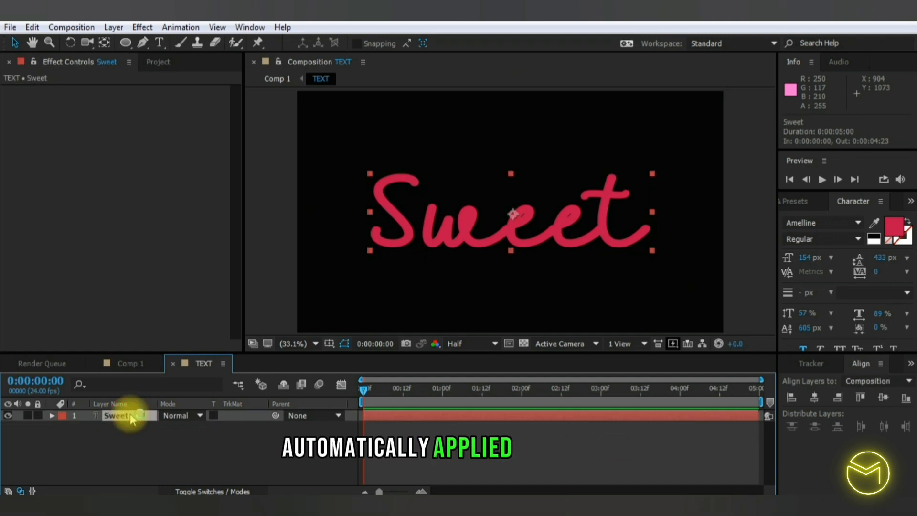
{"action": "left_click", "coordinate": [129, 363]}
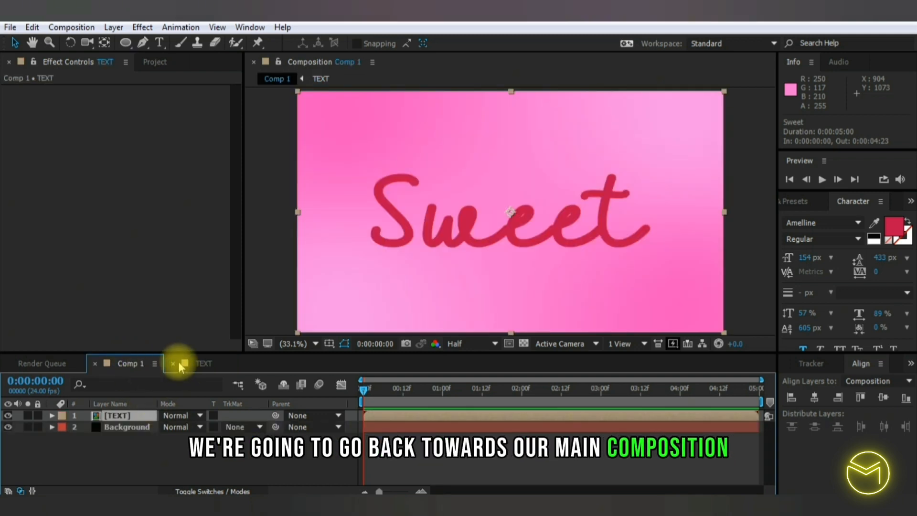
- Find the CC Radial Fast Blur effect and apply it to the TEXT layer
{"action": "left_click", "coordinate": [114, 416]}
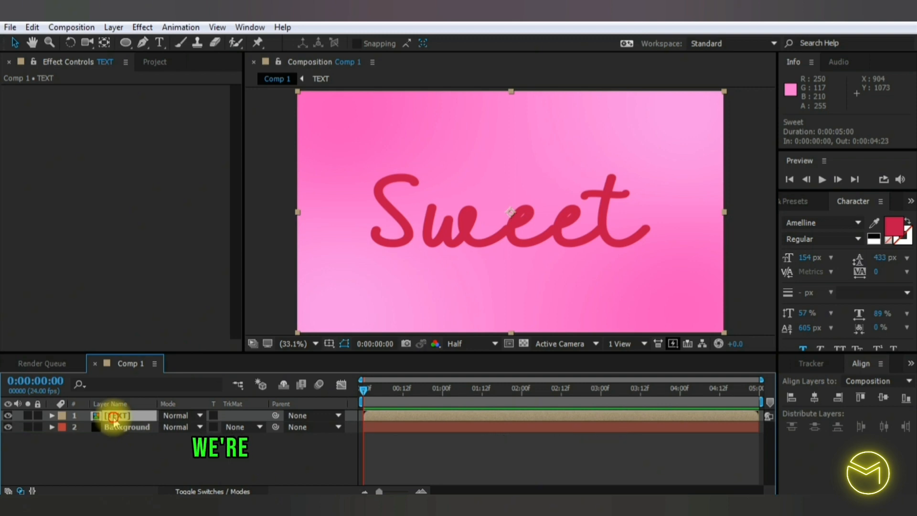
{"action": "left_click", "coordinate": [797, 202]}
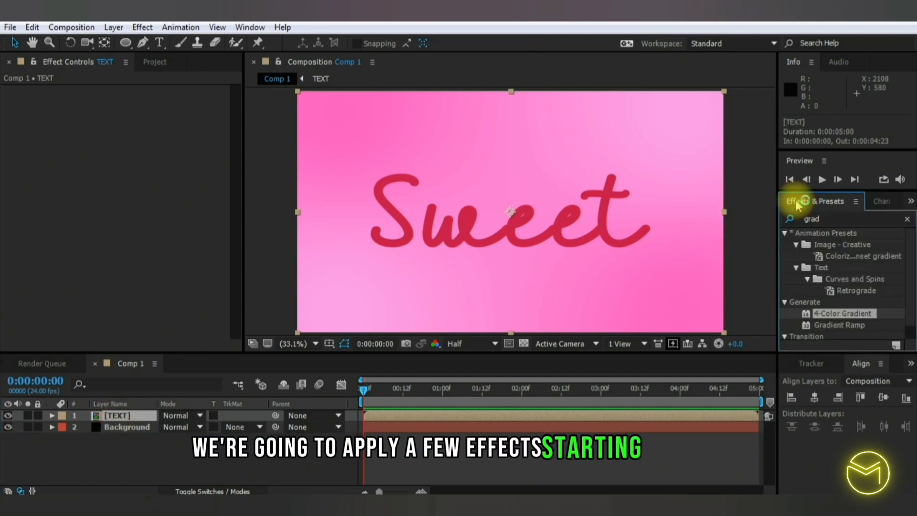
{"action": "left_click", "coordinate": [854, 222]}
{"action": "type", "text": "cc rad"}
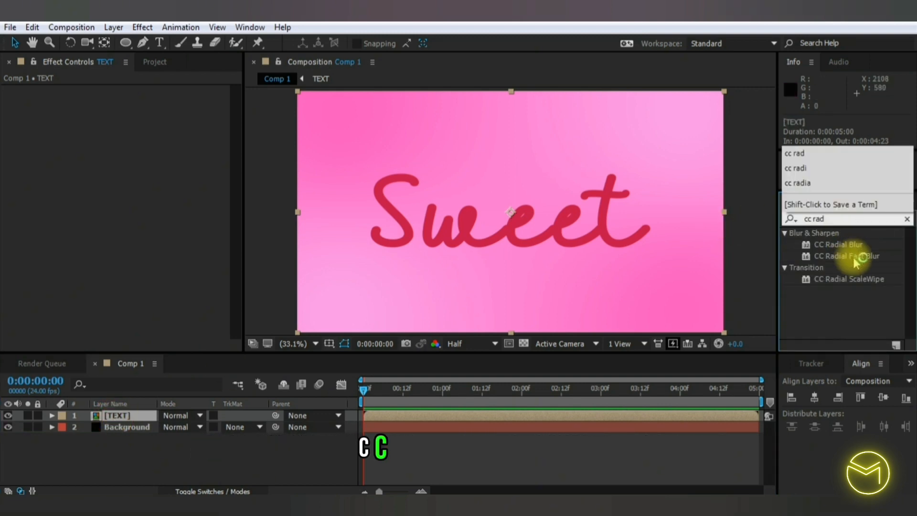
{"action": "left_click_drag", "start_coordinate": [856, 262], "coordinate": [402, 315]}
- Place the CC Radial Fast Blur center just outside the frame's upper-left corner, at about -84, -136
{"action": "left_click", "coordinate": [306, 343]}
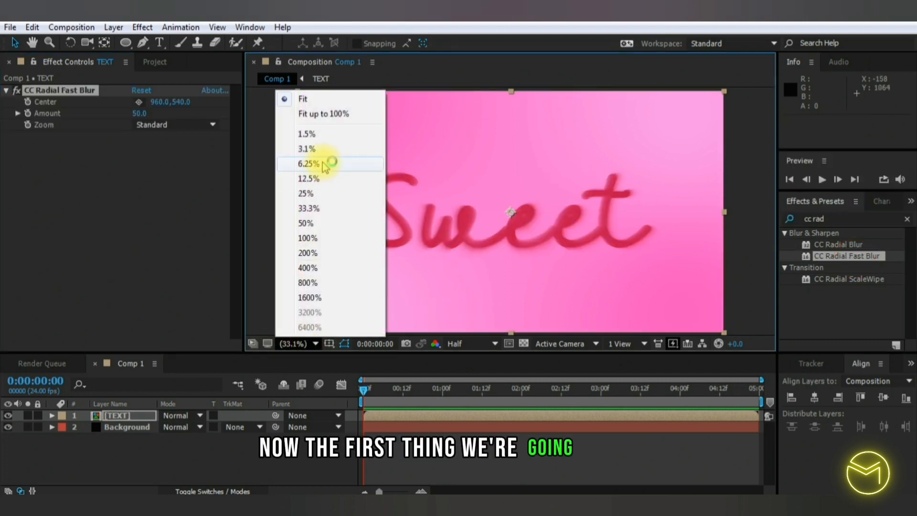
{"action": "left_click", "coordinate": [308, 193]}
{"action": "left_click", "coordinate": [317, 191]}
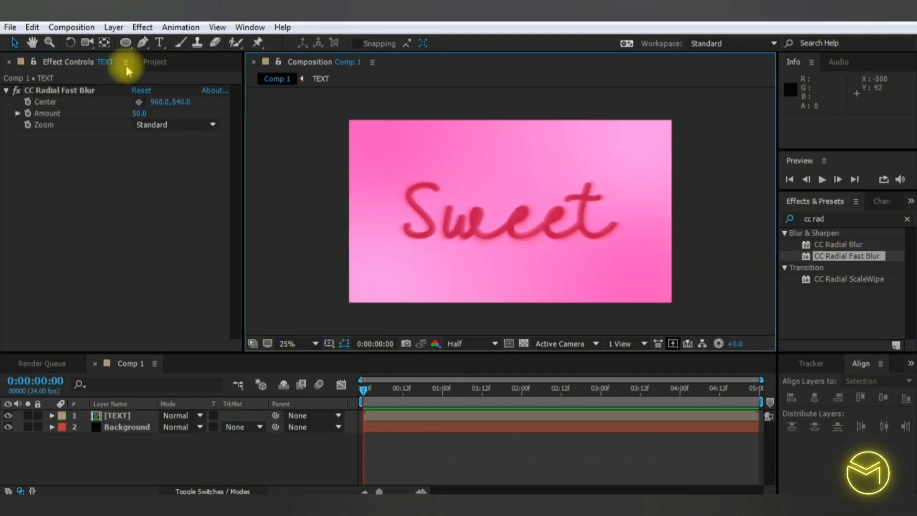
{"action": "left_click", "coordinate": [139, 102]}
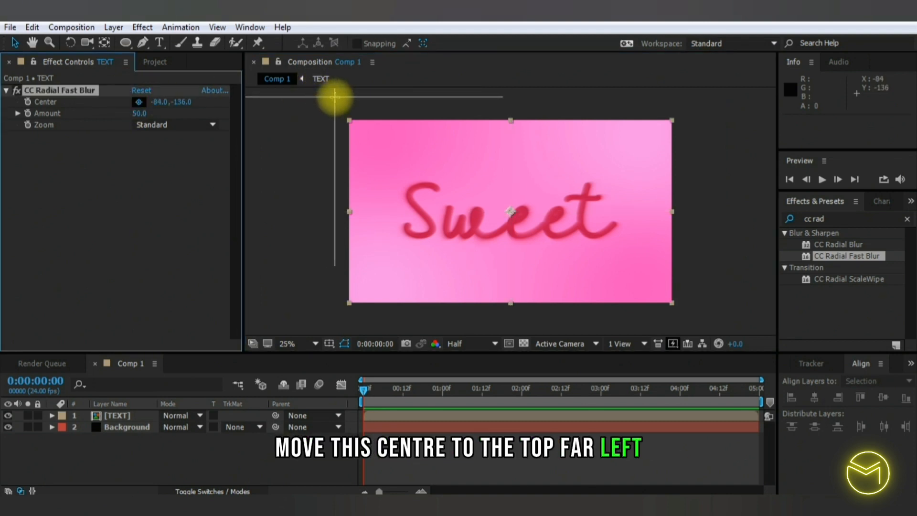
{"action": "left_click", "coordinate": [335, 97]}
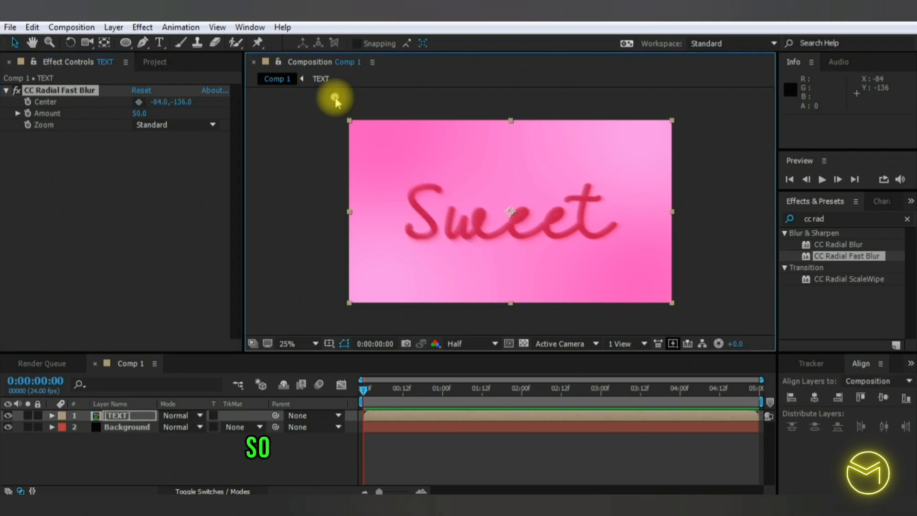
- Set the CC Radial Fast Blur amount to 35 and apply the Levels effect to the TEXT layer
{"action": "left_click", "coordinate": [138, 115]}
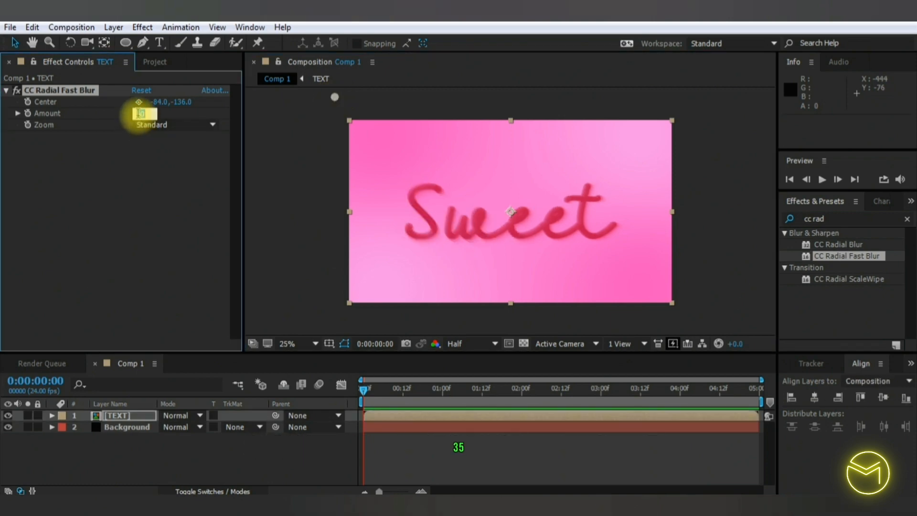
{"action": "type", "text": "35"}
{"action": "left_click", "coordinate": [907, 218]}
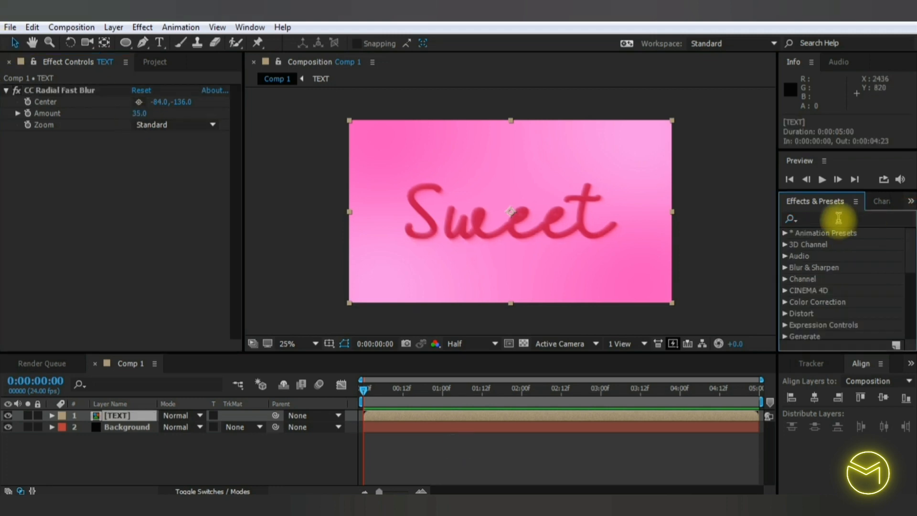
{"action": "left_click", "coordinate": [839, 219]}
{"action": "type", "text": "l"}
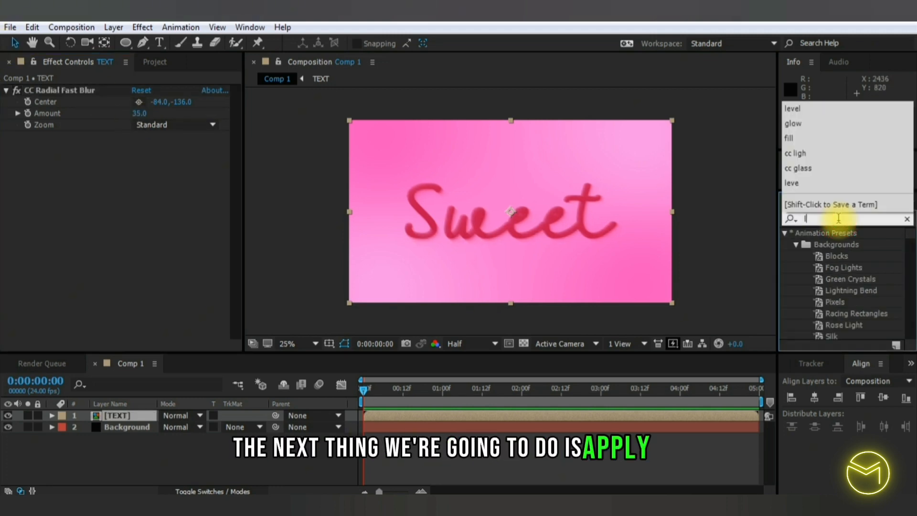
{"action": "type", "text": "evels"}
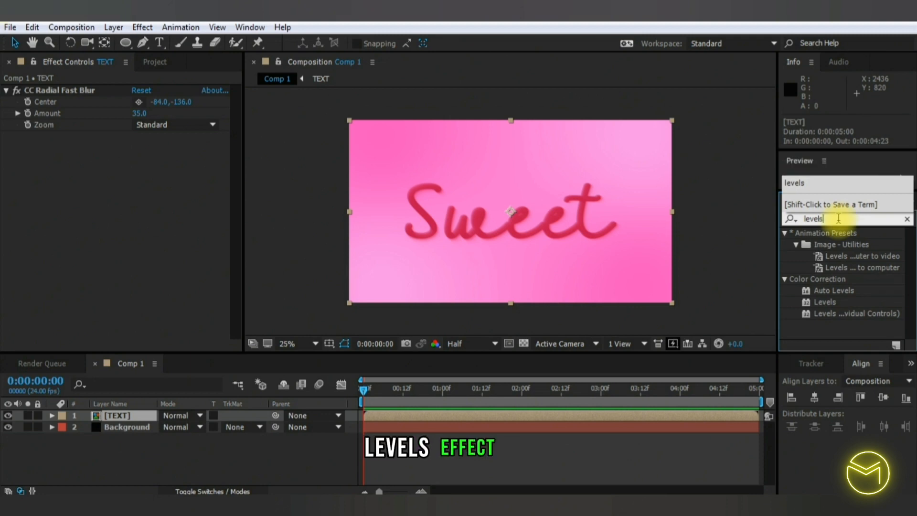
{"action": "left_click_drag", "start_coordinate": [832, 309], "coordinate": [125, 414]}
- Switch the Levels effect to the Alpha channel and set Alpha Input White to 15
{"action": "left_click", "coordinate": [180, 148]}
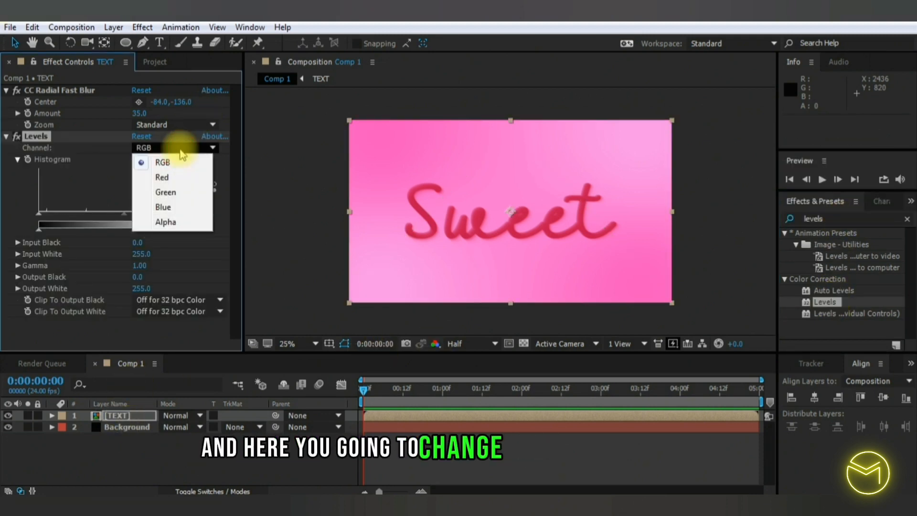
{"action": "left_click", "coordinate": [180, 223]}
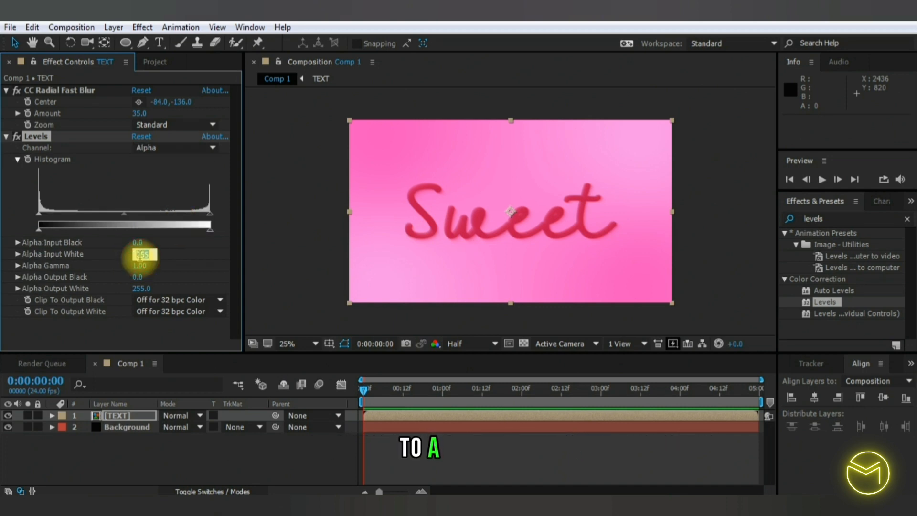
{"action": "type", "text": "15"}
{"action": "key", "text": "Return"}
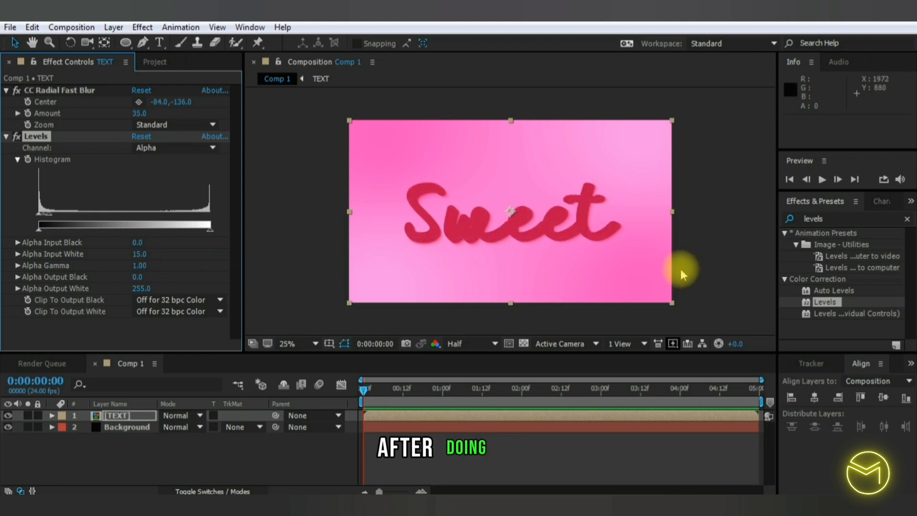
- Apply the Curves effect to the TEXT layer and set its channel to Alpha
{"action": "double_click", "coordinate": [834, 219]}
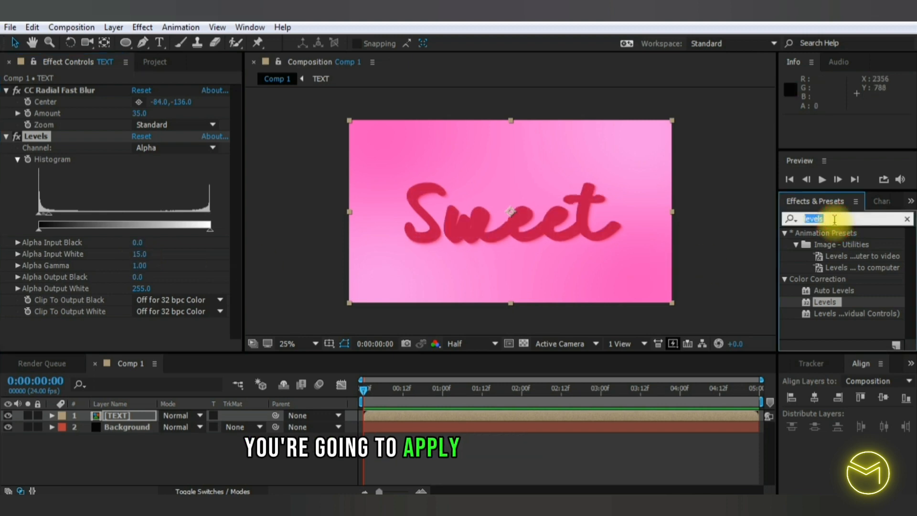
{"action": "type", "text": "curves"}
{"action": "left_click_drag", "start_coordinate": [825, 279], "coordinate": [123, 415]}
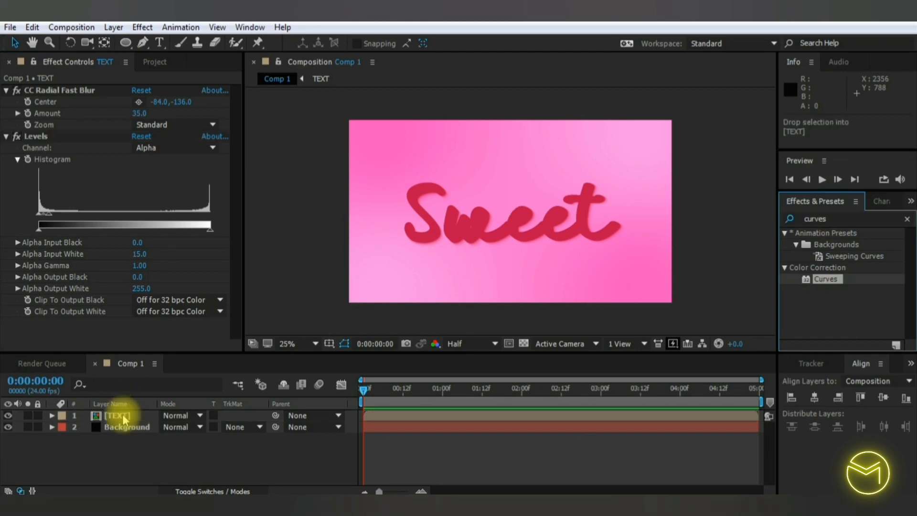
{"action": "left_click", "coordinate": [173, 101]}
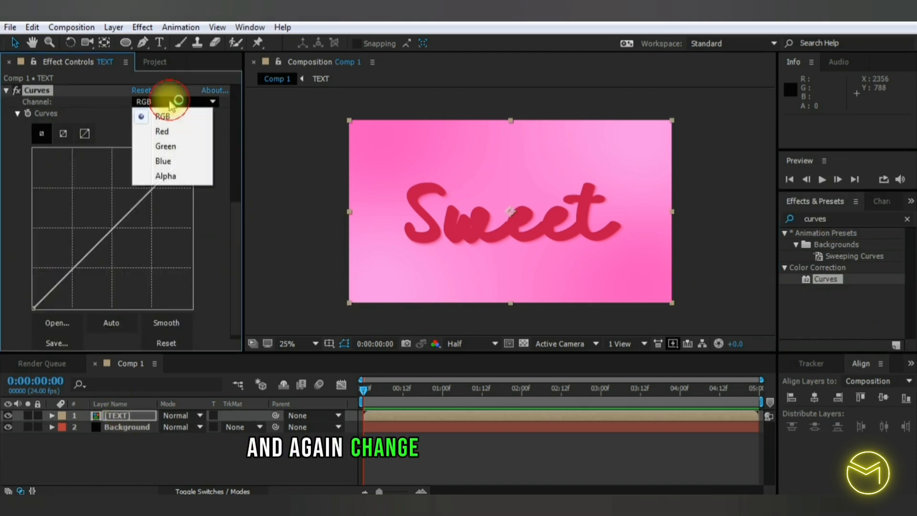
{"action": "left_click", "coordinate": [180, 176]}
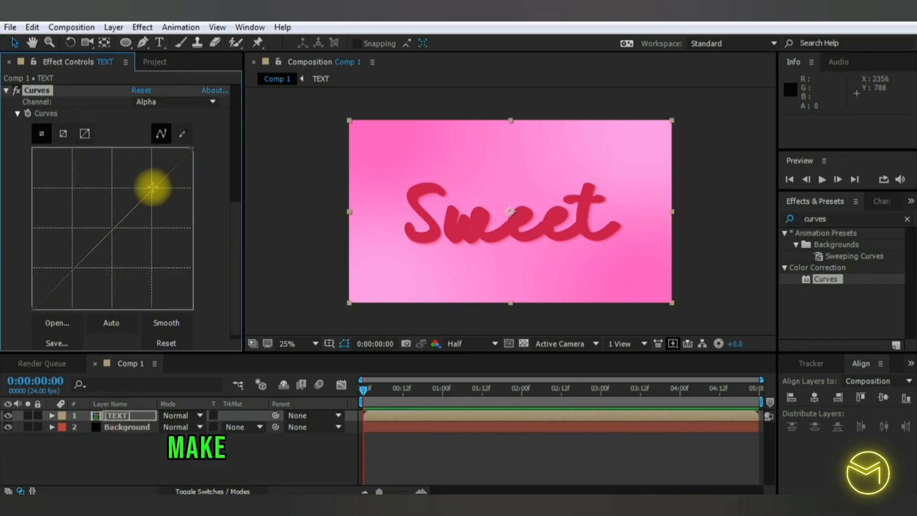
- Shape the alpha curve into a steep S with two points near the horizontal middle, one at the bottom and one at the top
{"action": "left_click", "coordinate": [74, 268]}
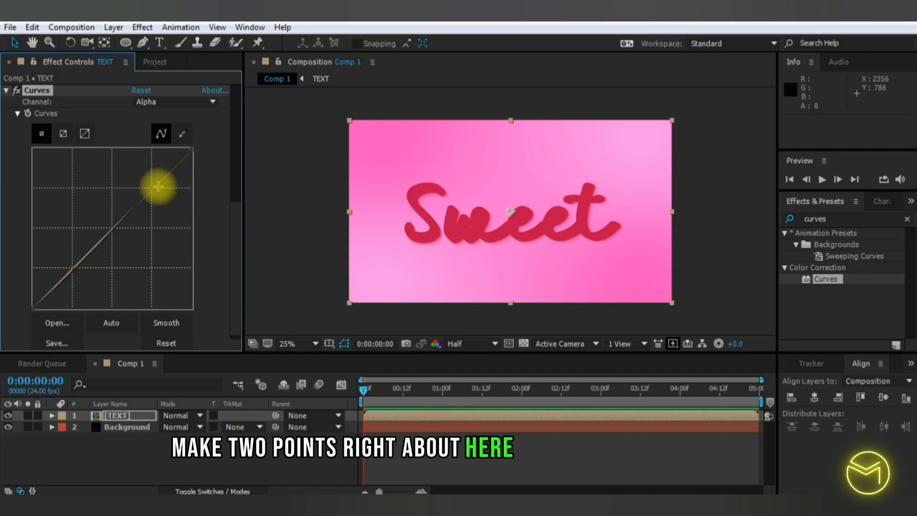
{"action": "left_click_drag", "start_coordinate": [153, 188], "coordinate": [112, 156]}
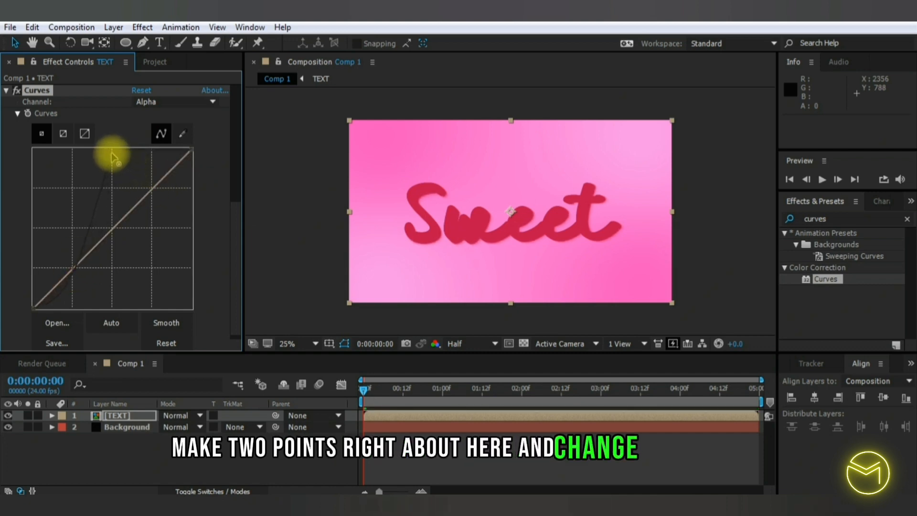
{"action": "left_click_drag", "start_coordinate": [76, 266], "coordinate": [111, 305]}
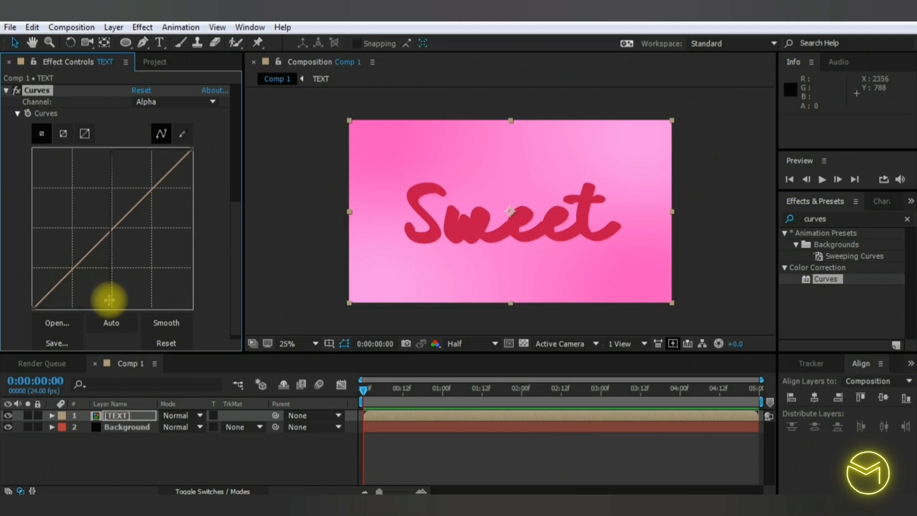
- Apply the Distort Transform effect to the TEXT layer and set its Skew to -15
{"action": "left_click", "coordinate": [791, 201]}
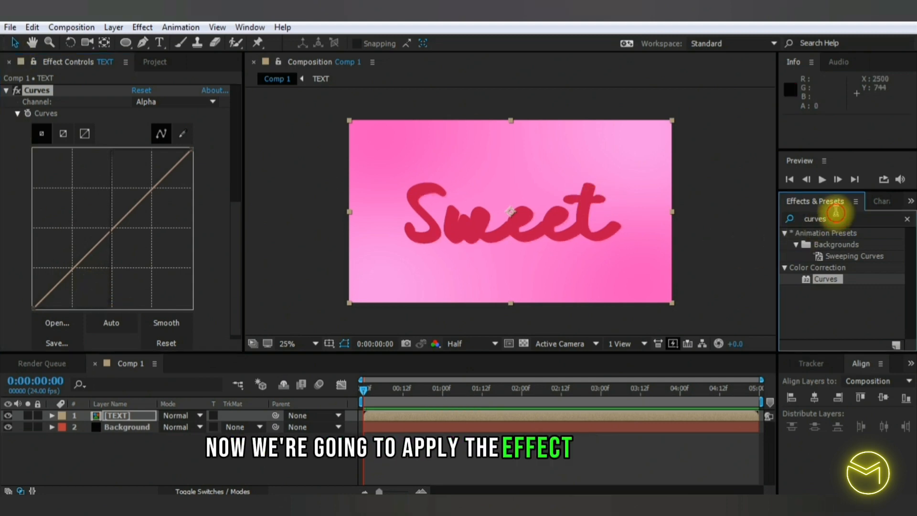
{"action": "left_click", "coordinate": [836, 219]}
{"action": "type", "text": "transf"}
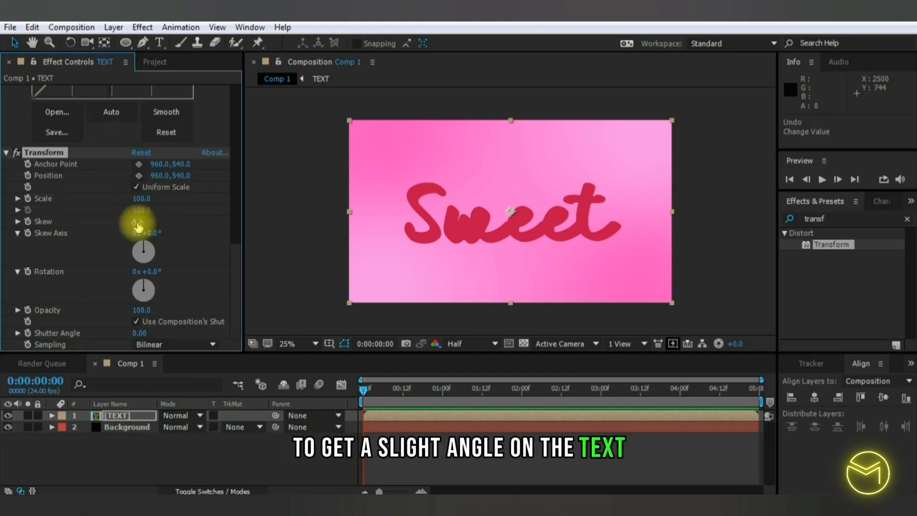
{"action": "left_click_drag", "start_coordinate": [137, 225], "coordinate": [137, 224]}
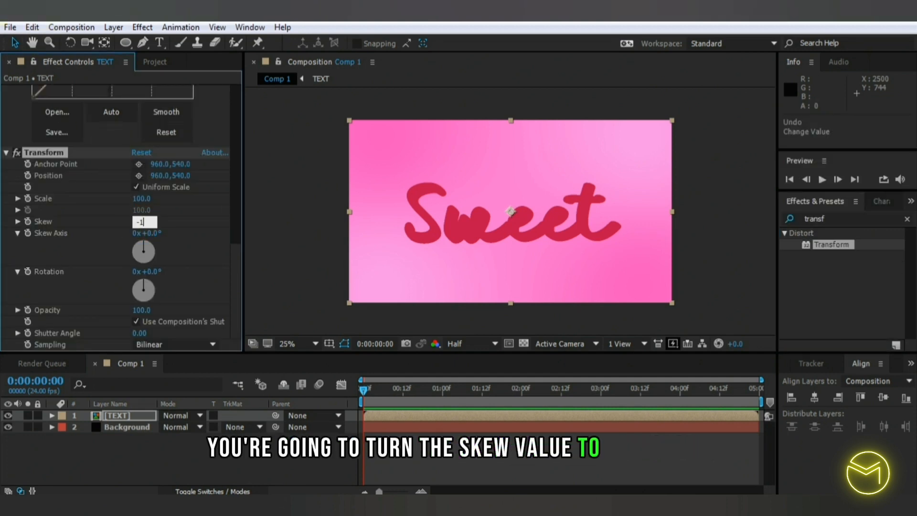
{"action": "key", "text": "Return"}
- Apply the Hue/Saturation effect to the TEXT layer and set Master Lightness to -19
{"action": "double_click", "coordinate": [815, 218]}
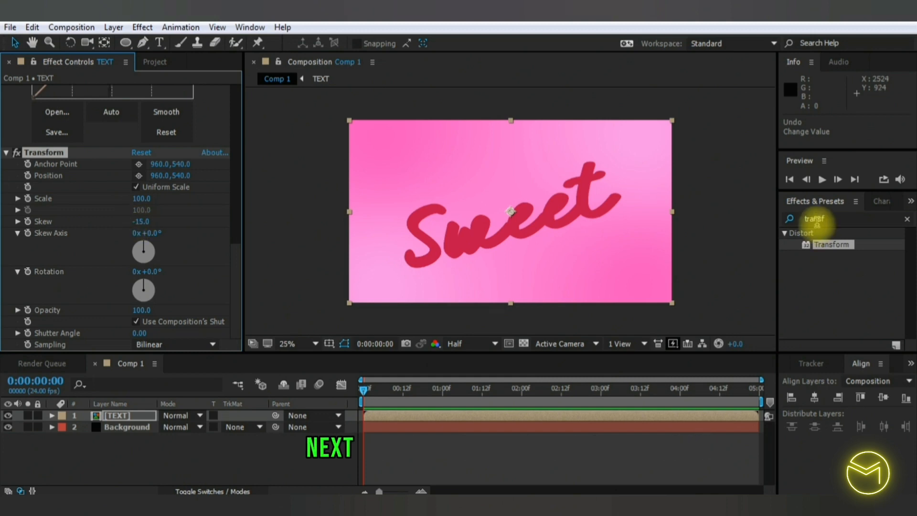
{"action": "type", "text": "hue"}
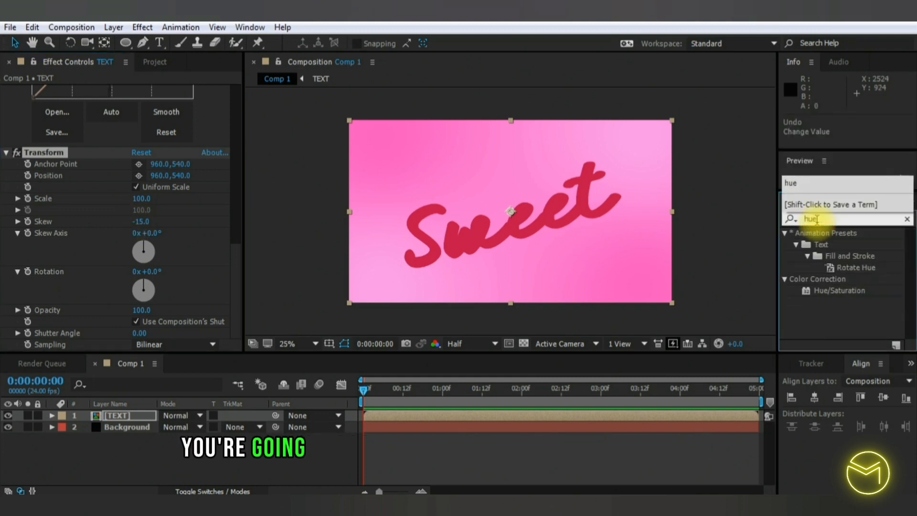
{"action": "left_click_drag", "start_coordinate": [826, 292], "coordinate": [122, 415]}
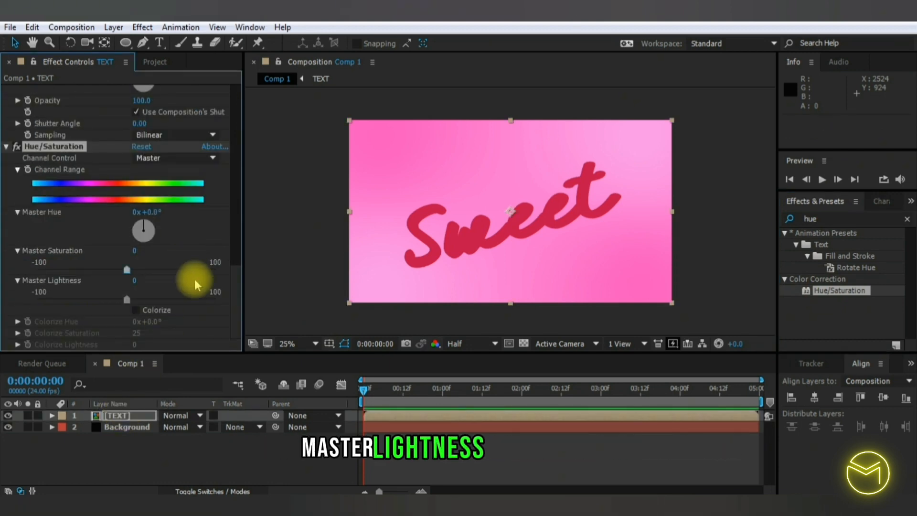
{"action": "type", "text": "-"}
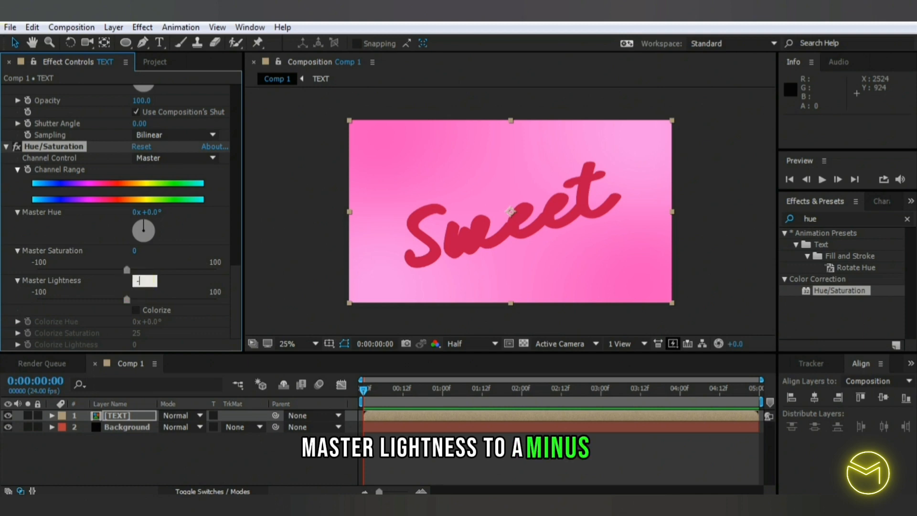
{"action": "type", "text": "19"}
{"action": "left_click", "coordinate": [133, 281]}
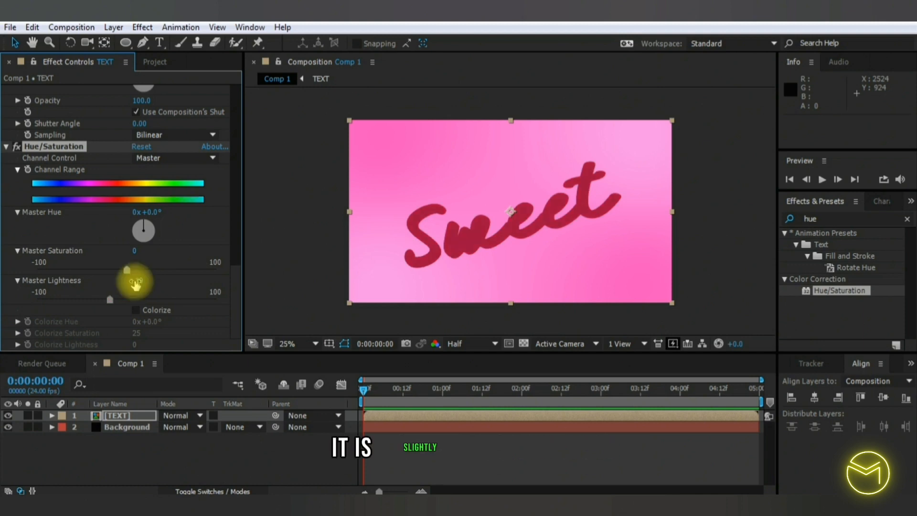
- Rename the TEXT layer as TEXT MAIN
{"action": "left_click", "coordinate": [119, 416]}
{"action": "right_click", "coordinate": [122, 416]}
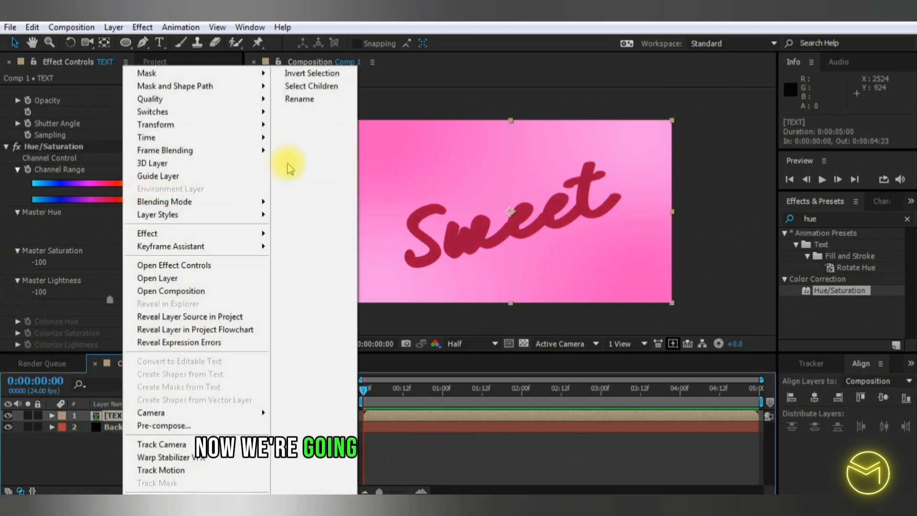
{"action": "left_click", "coordinate": [306, 99]}
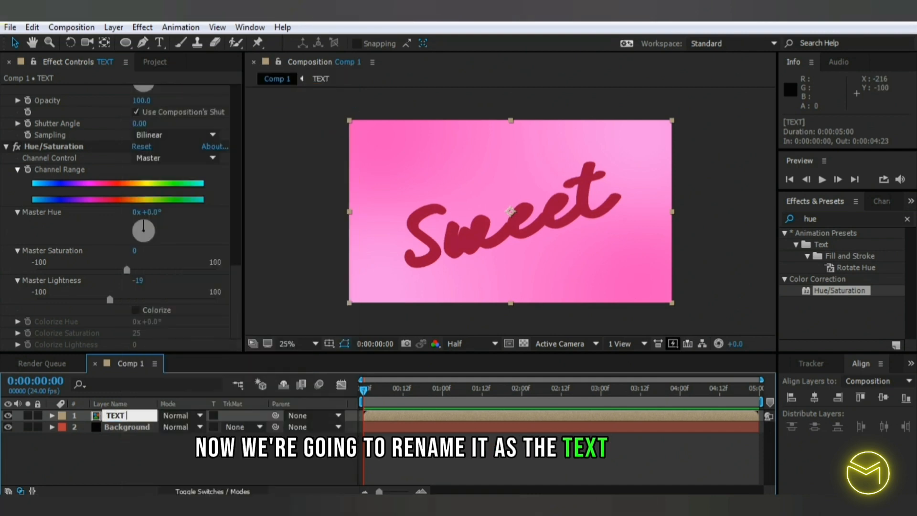
{"action": "type", "text": "MAIN"}
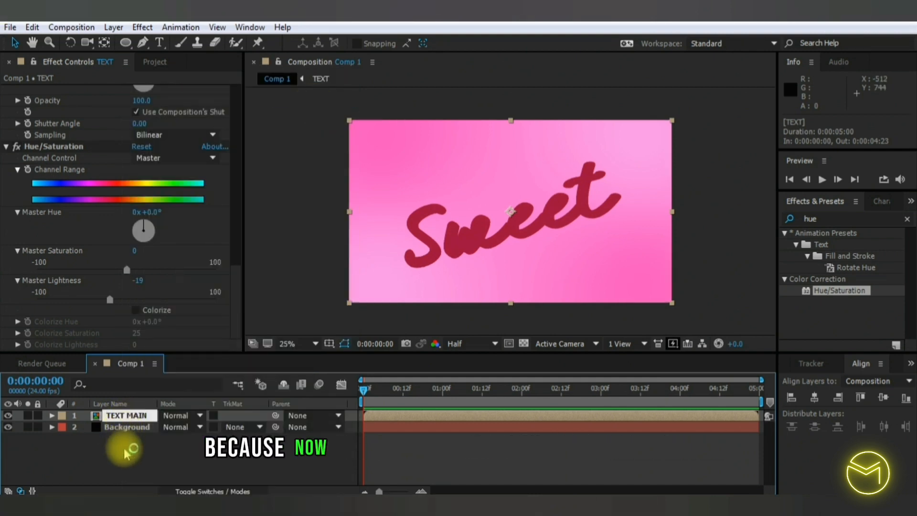
{"action": "key", "text": "Return"}
- Duplicate the TEXT MAIN layer and rename the copy as TOP
{"action": "key", "text": "ctrl+d"}
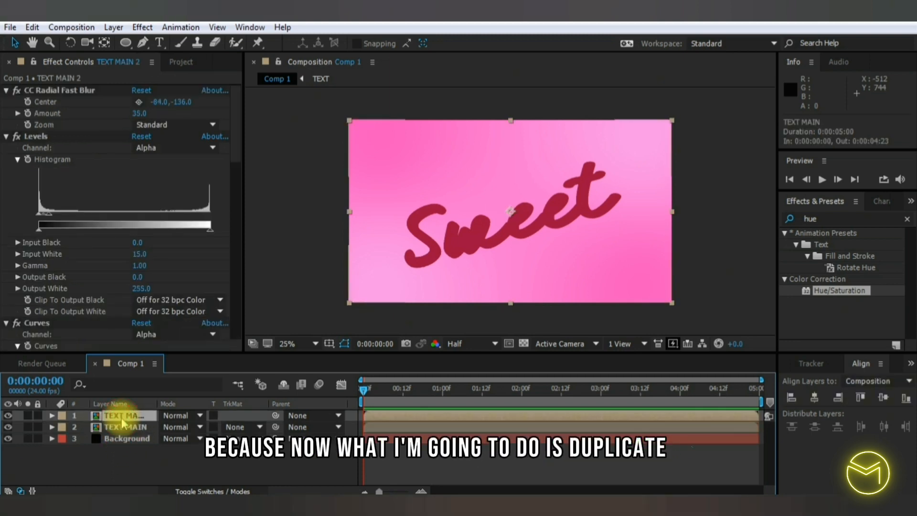
{"action": "right_click", "coordinate": [130, 417]}
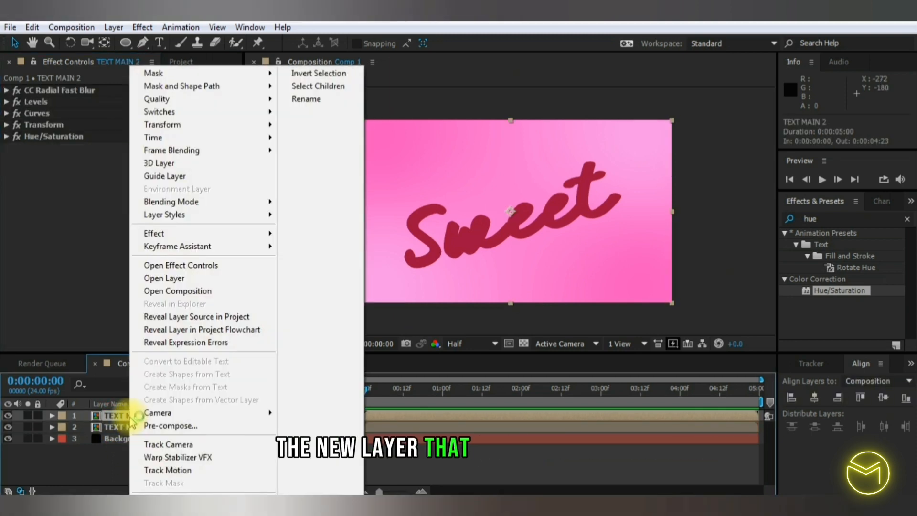
{"action": "left_click", "coordinate": [330, 106]}
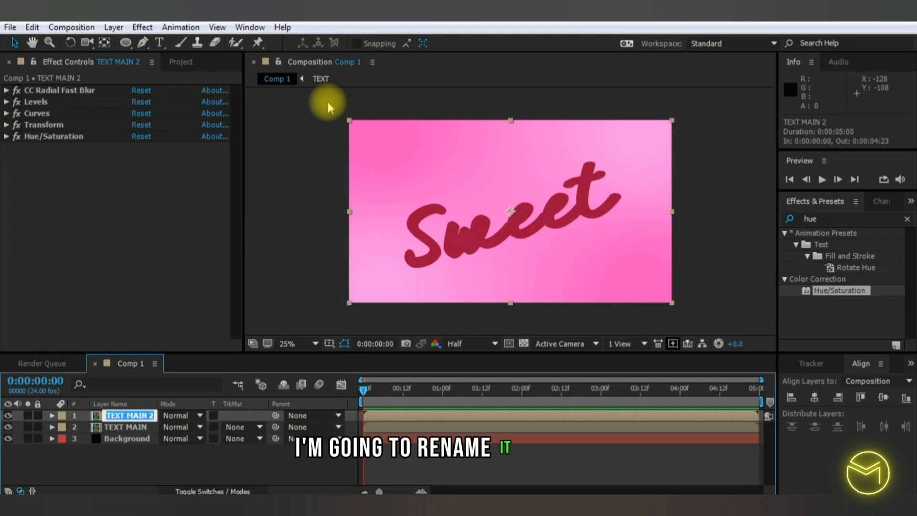
{"action": "type", "text": "TOP"}
{"action": "left_click", "coordinate": [322, 150]}
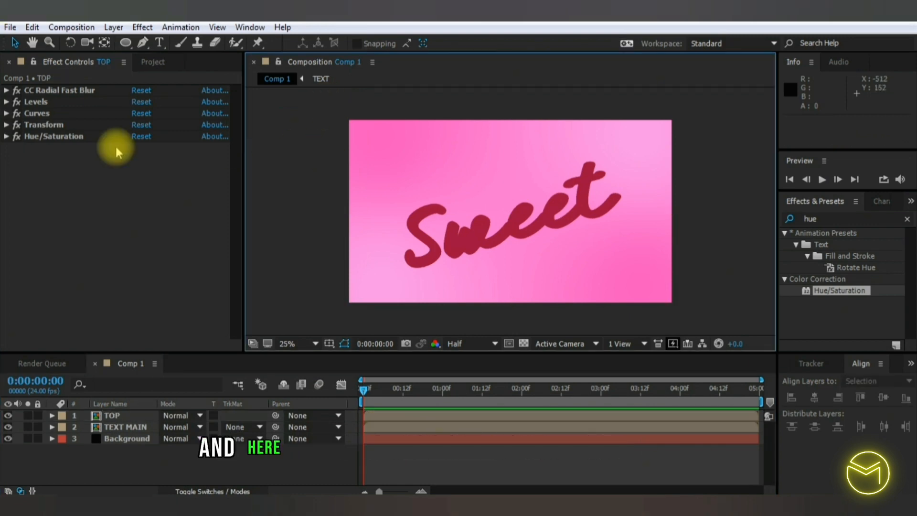
- Delete Hue/Saturation, Curves, Levels and CC Radial Fast Blur from the TOP layer, keeping only its Transform effect
{"action": "left_click", "coordinate": [55, 136]}
{"action": "key", "text": "Delete"}
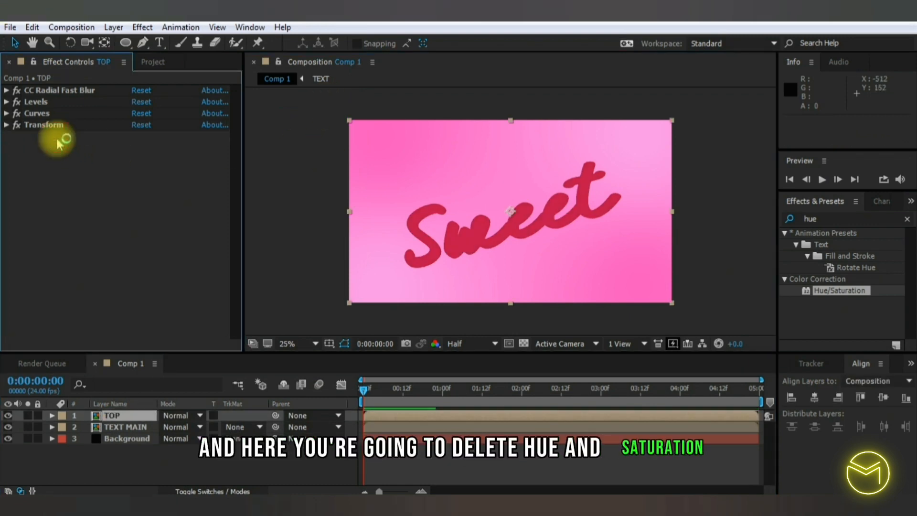
{"action": "left_click", "coordinate": [47, 113]}
{"action": "key", "text": "Delete"}
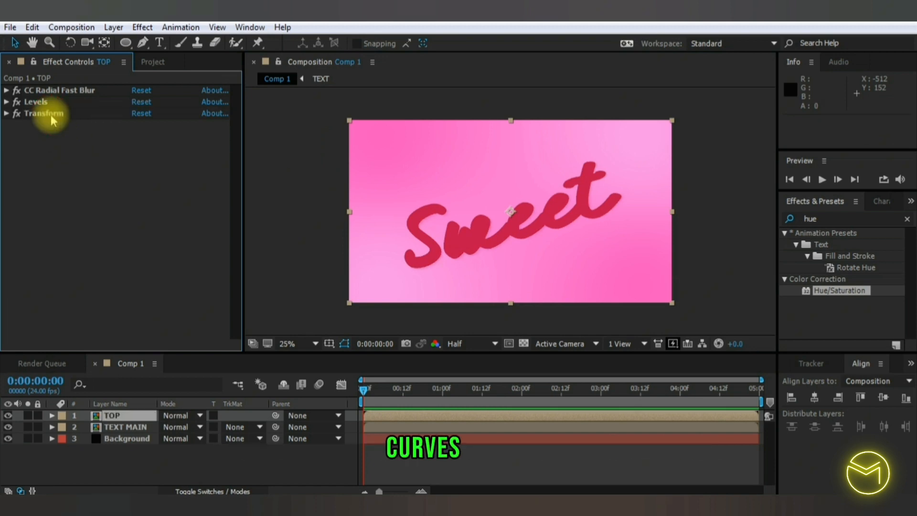
{"action": "left_click", "coordinate": [49, 103]}
{"action": "key", "text": "Delete"}
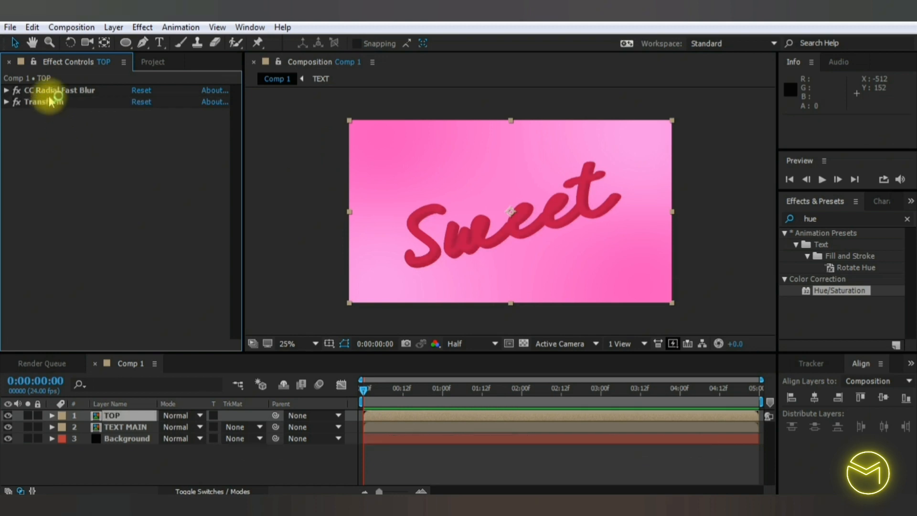
{"action": "left_click", "coordinate": [49, 99]}
{"action": "left_click", "coordinate": [49, 95]}
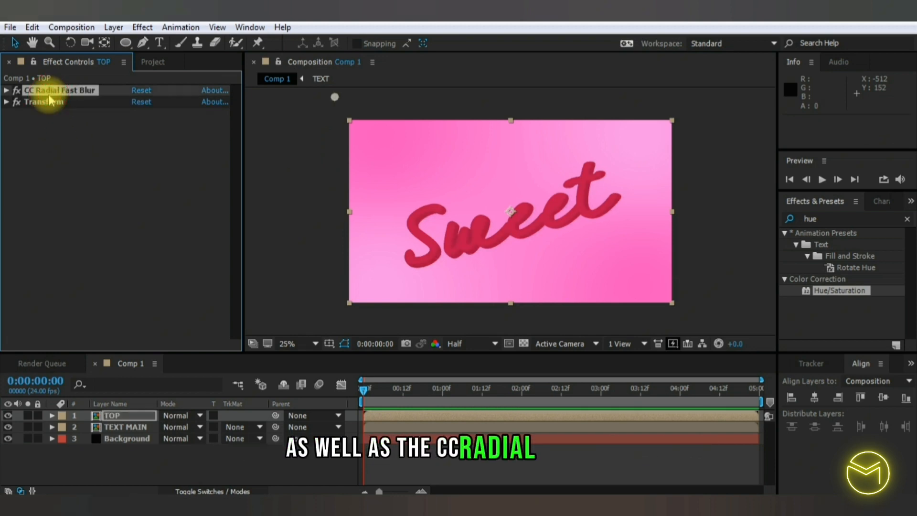
{"action": "key", "text": "Delete"}
{"action": "left_click", "coordinate": [48, 93]}
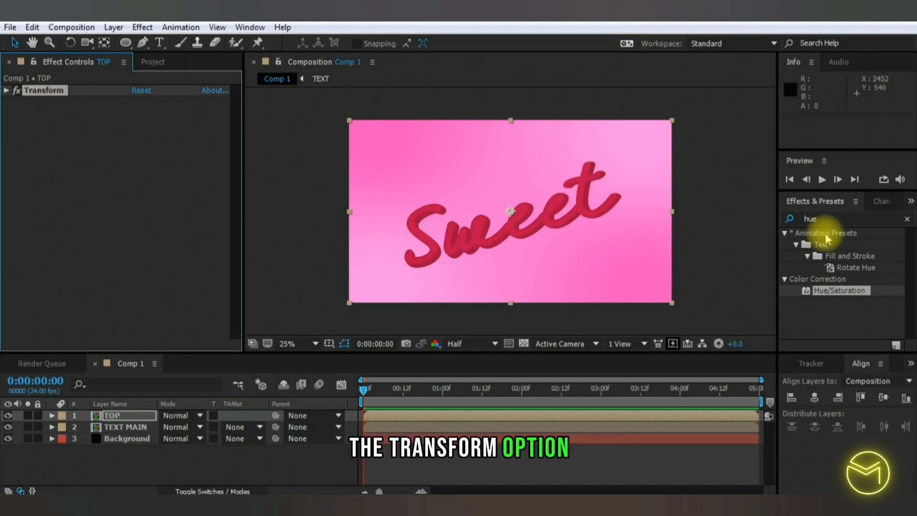
- Apply the CC Glass effect to the TOP layer and place it above the Transform effect
{"action": "left_click", "coordinate": [818, 218]}
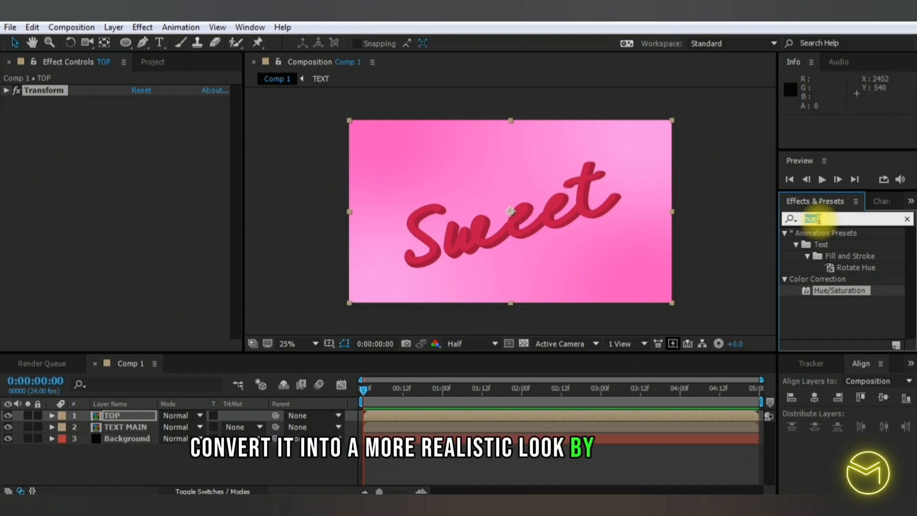
{"action": "type", "text": "cc gl"}
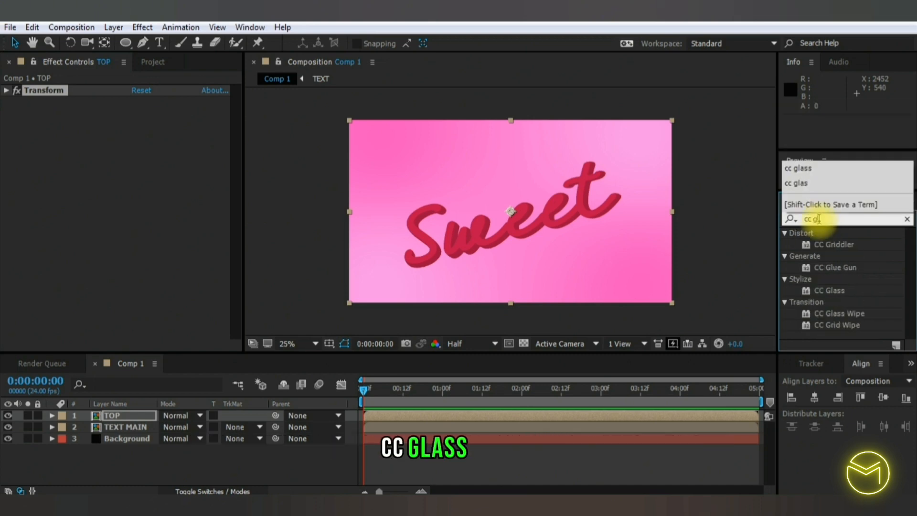
{"action": "left_click_drag", "start_coordinate": [829, 290], "coordinate": [116, 102]}
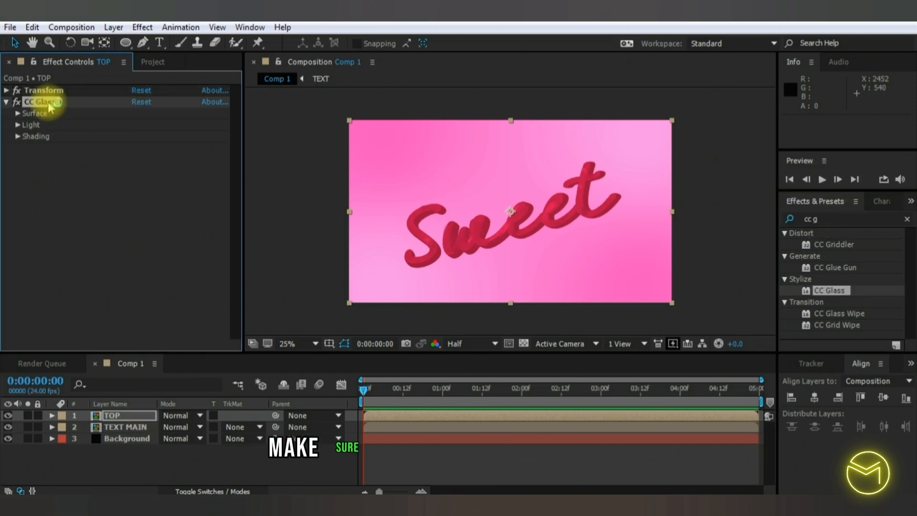
{"action": "left_click_drag", "start_coordinate": [48, 104], "coordinate": [48, 94]}
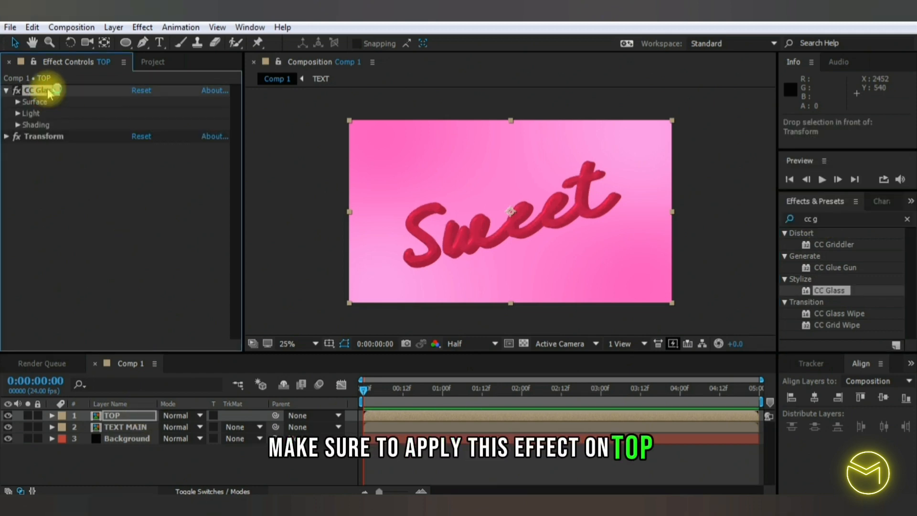
- In CC Glass's Surface settings, use the TOP layer as Bump Map and set Height and Displacement to 10
{"action": "left_click", "coordinate": [18, 102]}
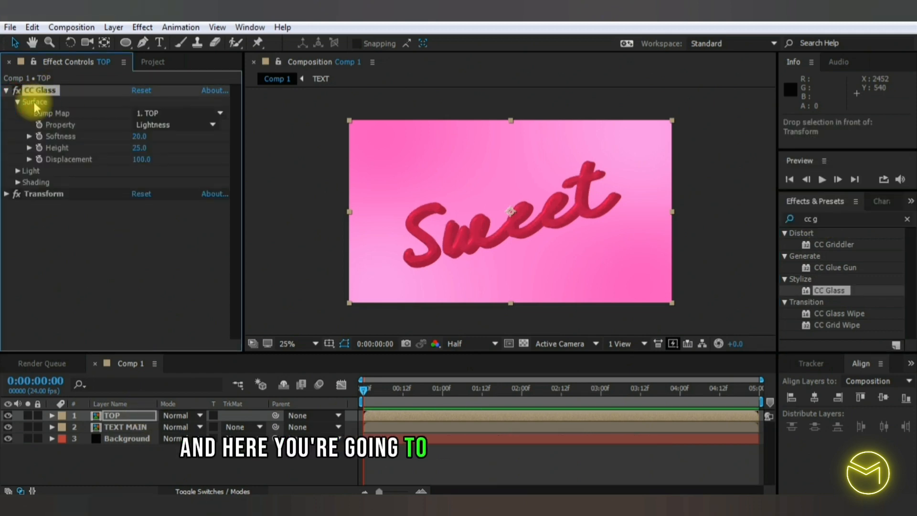
{"action": "left_click", "coordinate": [174, 115]}
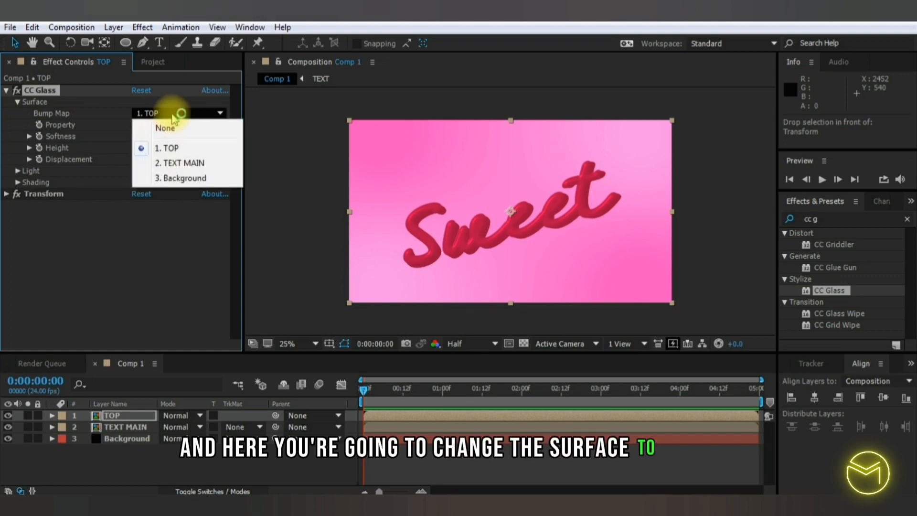
{"action": "left_click", "coordinate": [172, 149]}
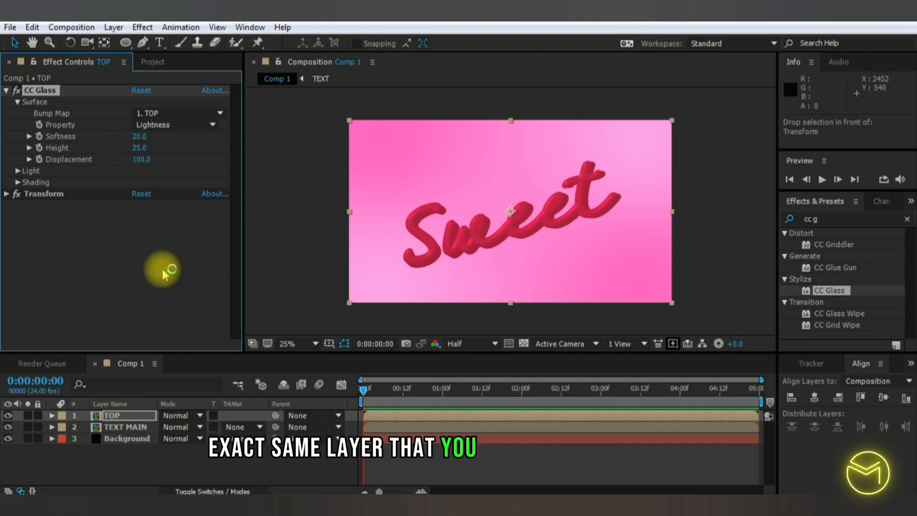
{"action": "left_click", "coordinate": [137, 152]}
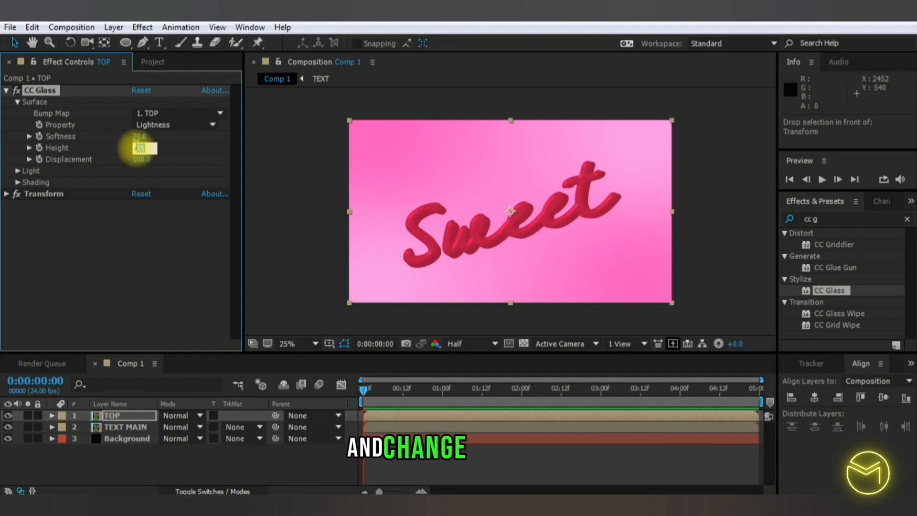
{"action": "type", "text": "10"}
{"action": "left_click", "coordinate": [138, 160]}
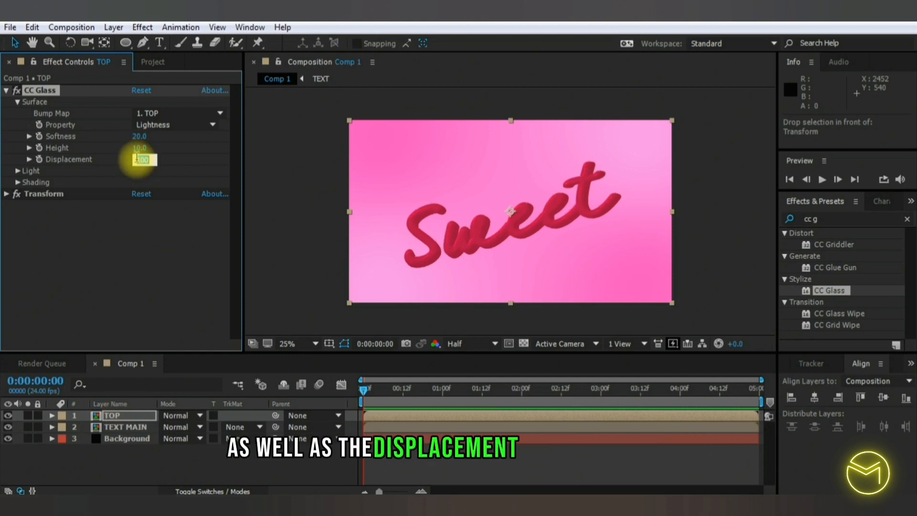
{"action": "type", "text": "10"}
{"action": "left_click", "coordinate": [139, 277]}
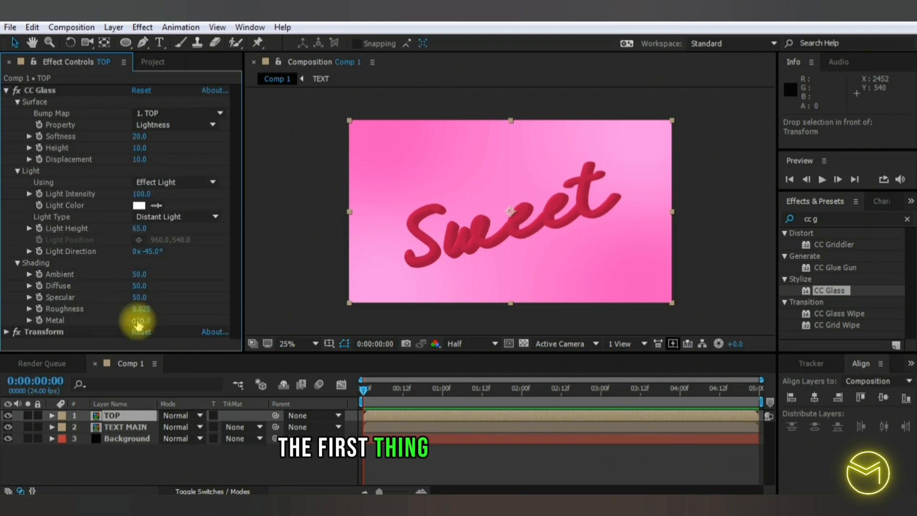
- Set CC Glass Metal to 31, Light Intensity to 300 and Light Height to 71
{"action": "left_click", "coordinate": [140, 320]}
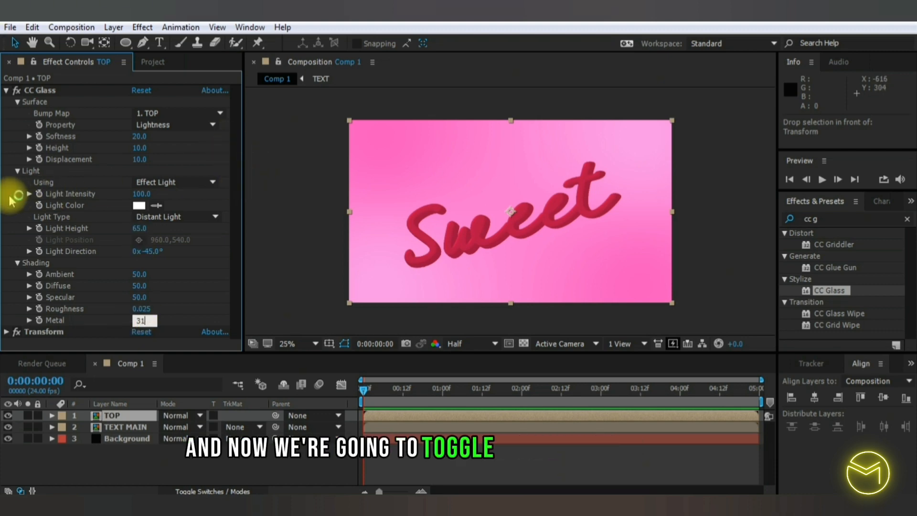
{"action": "key", "text": "Return"}
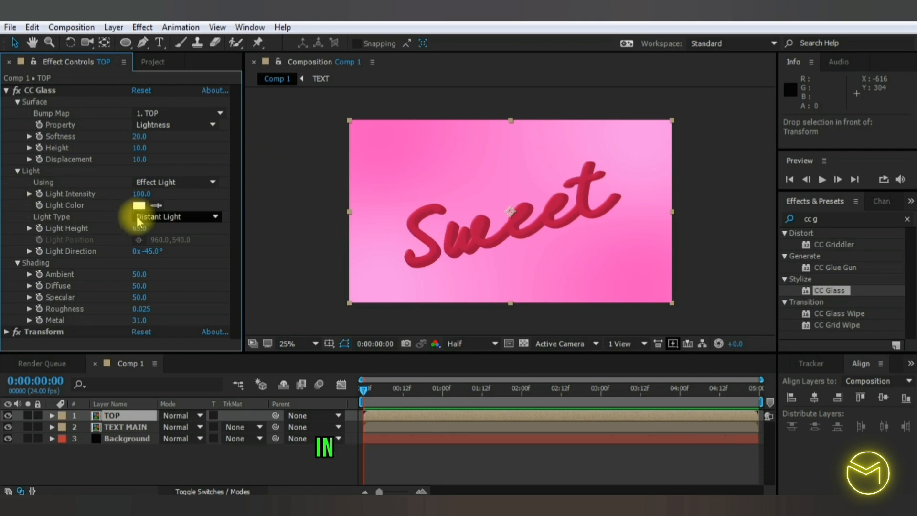
{"action": "left_click", "coordinate": [143, 193]}
{"action": "type", "text": "300"}
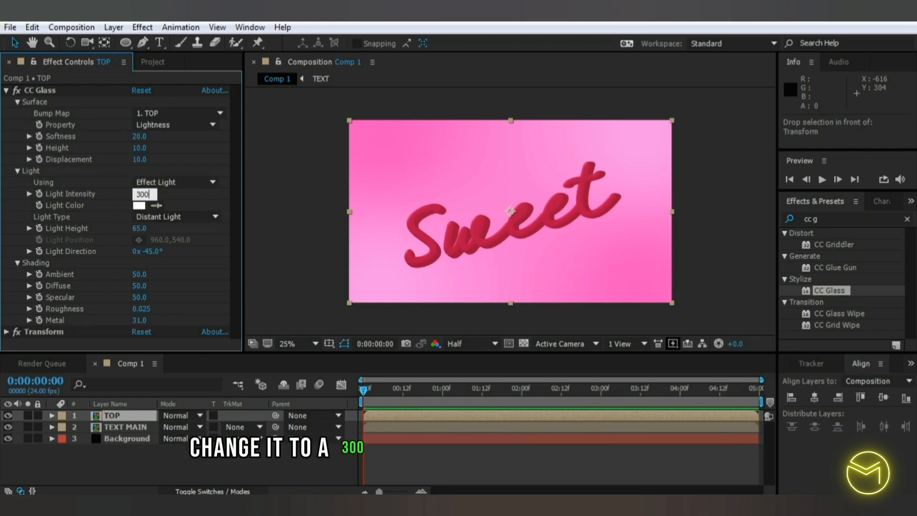
{"action": "key", "text": "Return"}
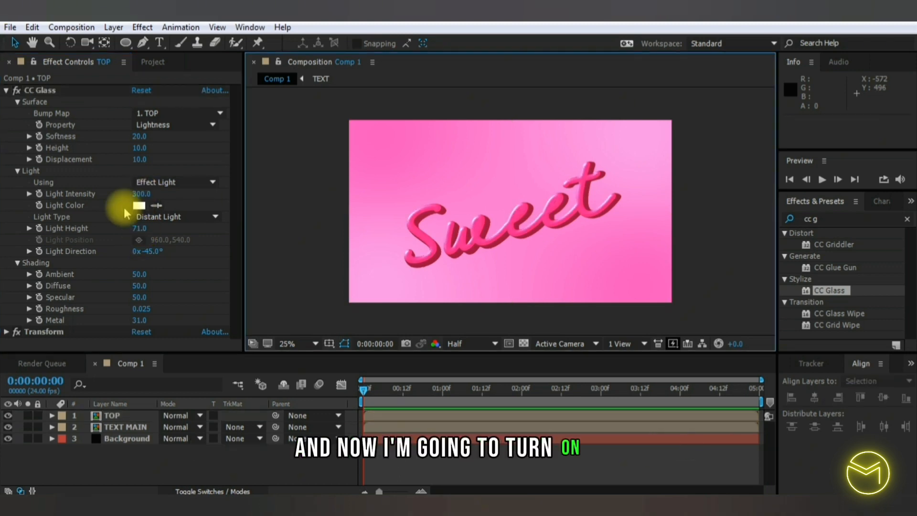
- Keyframe CC Glass Light Direction at -116° at 0 seconds and +116° at 4 seconds, and preview the animation
{"action": "left_click", "coordinate": [42, 256]}
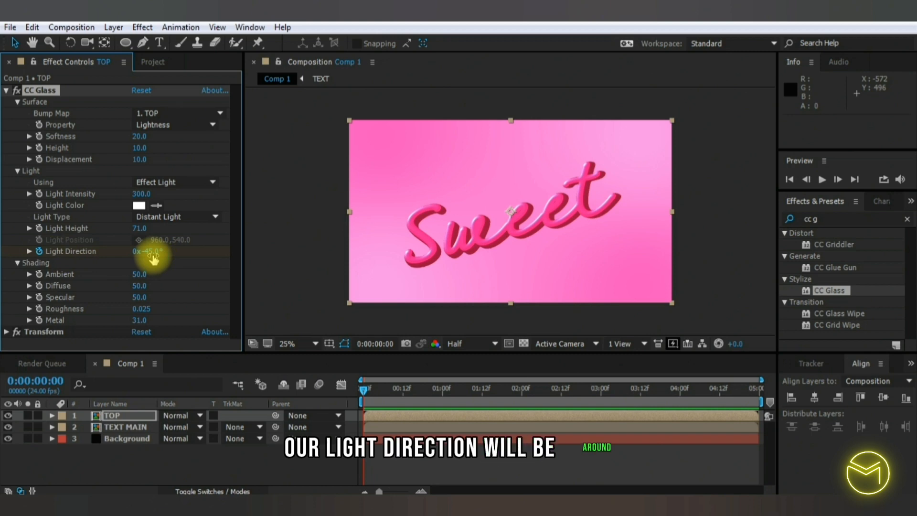
{"action": "left_click_drag", "start_coordinate": [153, 258], "coordinate": [107, 250]}
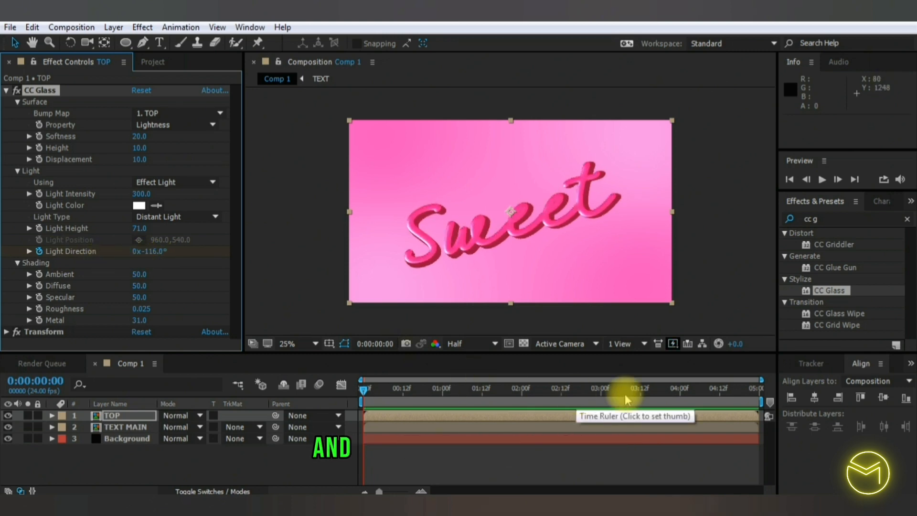
{"action": "left_click", "coordinate": [681, 397]}
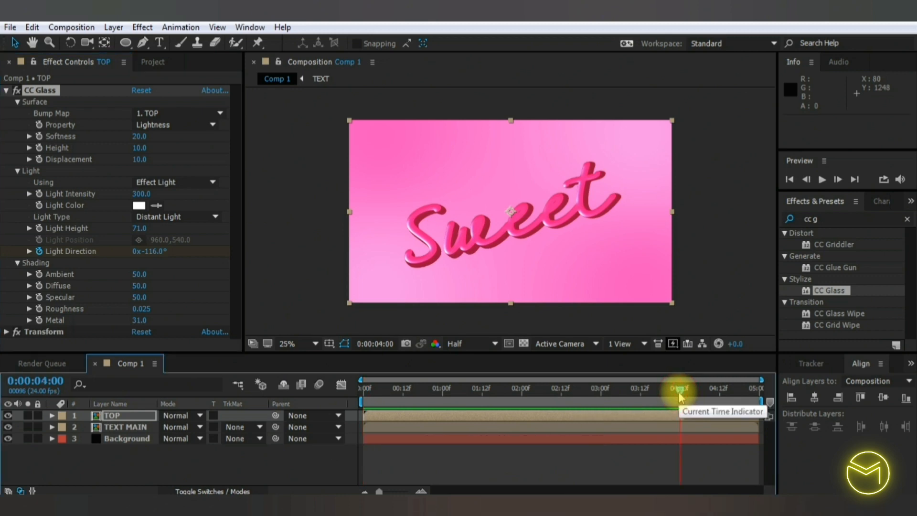
{"action": "left_click", "coordinate": [153, 251]}
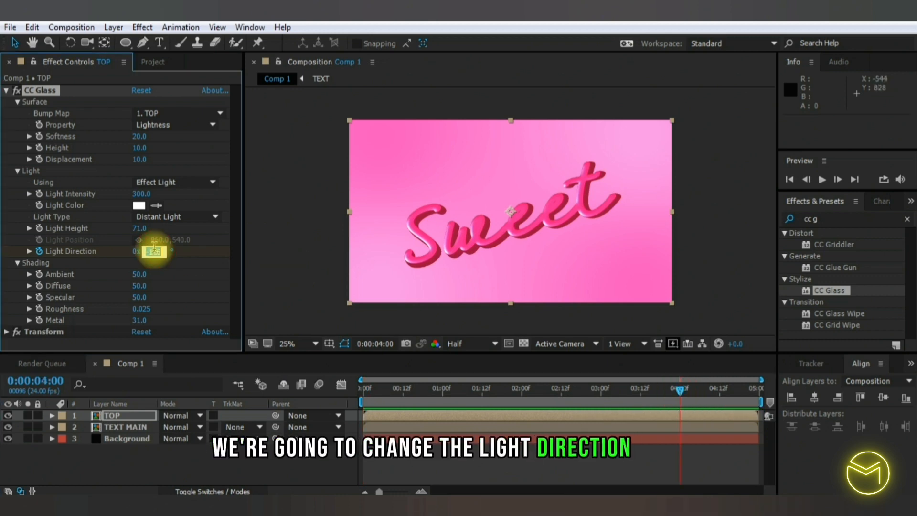
{"action": "type", "text": "+116"}
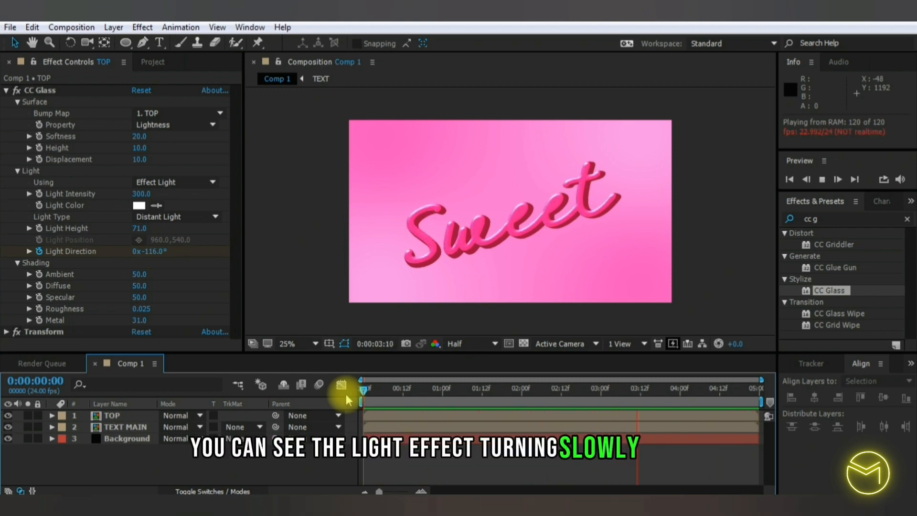
{"action": "key", "text": "space"}
- Collapse CC Glass and apply the CC Light Sweep effect to the TOP layer
{"action": "left_click", "coordinate": [6, 90]}
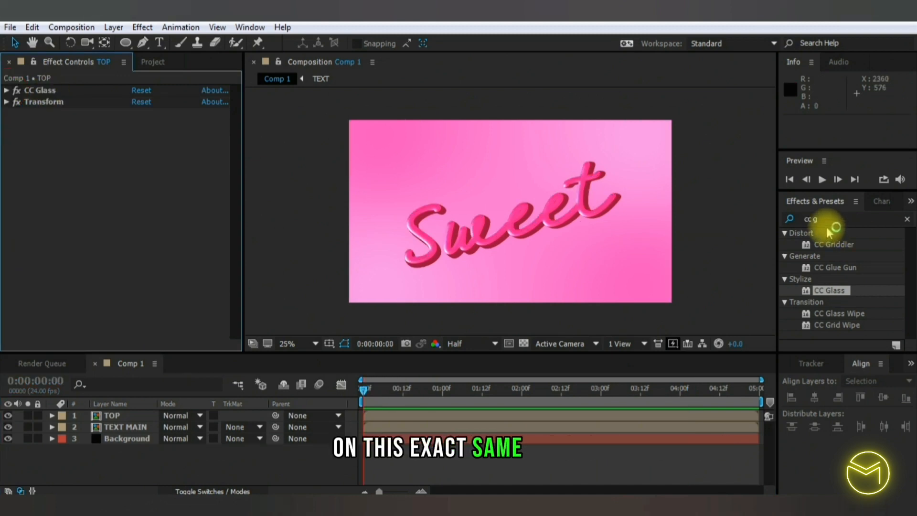
{"action": "double_click", "coordinate": [826, 218]}
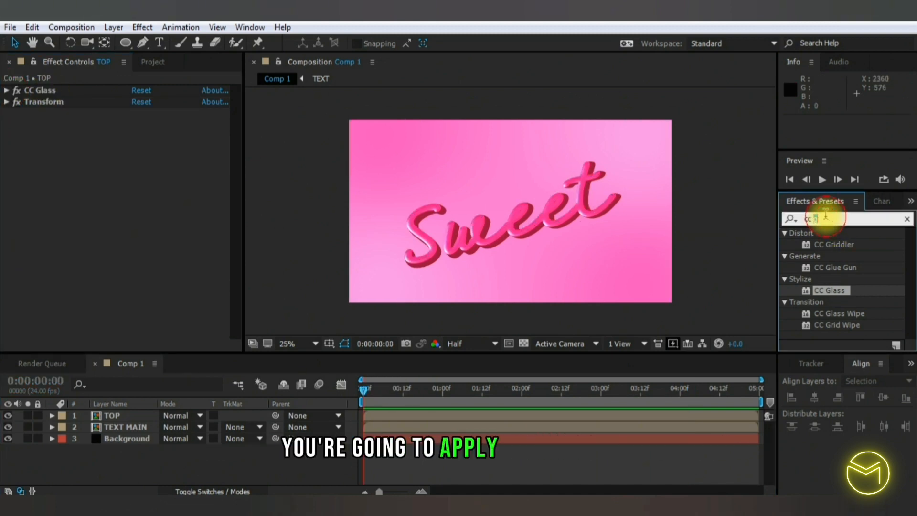
{"action": "type", "text": "lo"}
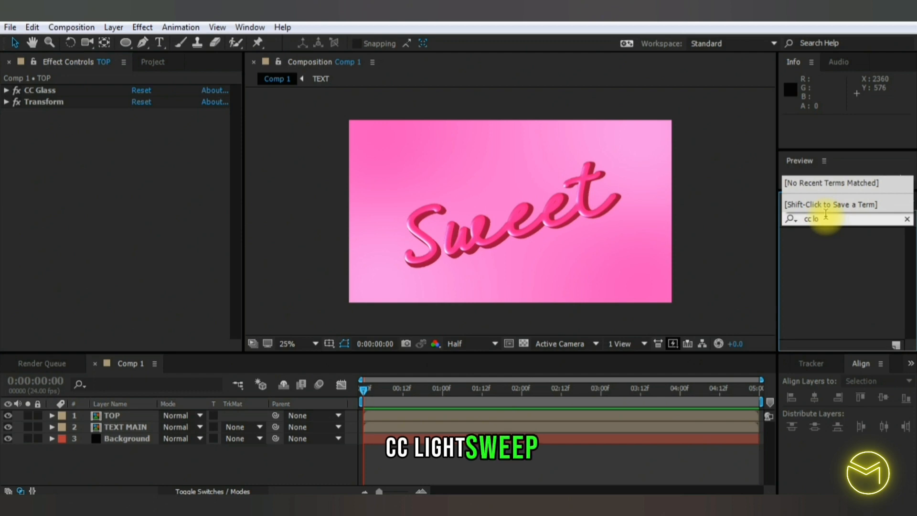
{"action": "key", "text": "BackSpace"}
{"action": "type", "text": "igh"}
{"action": "left_click_drag", "start_coordinate": [840, 267], "coordinate": [146, 415]}
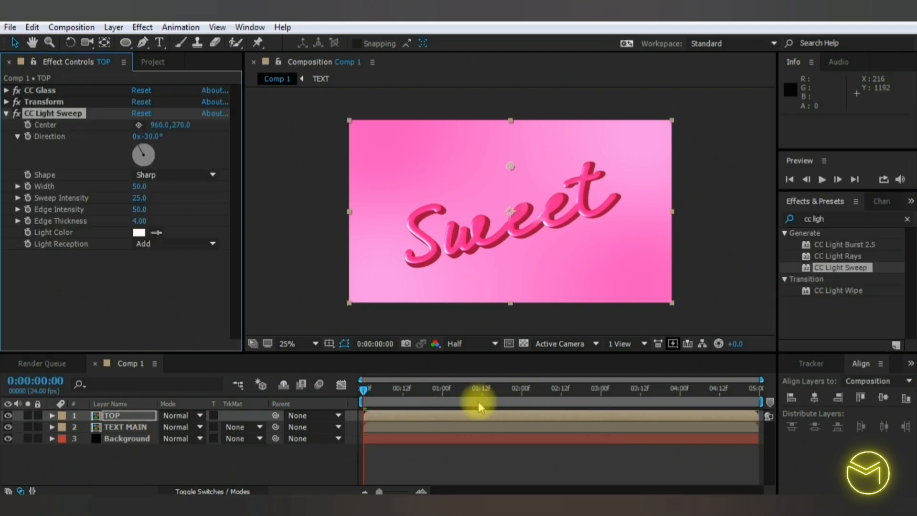
- Keyframe CC Light Sweep's Center at -20, 454 at 2 seconds and above the final "t" at 4 seconds, then preview the sweep
{"action": "left_click", "coordinate": [523, 389]}
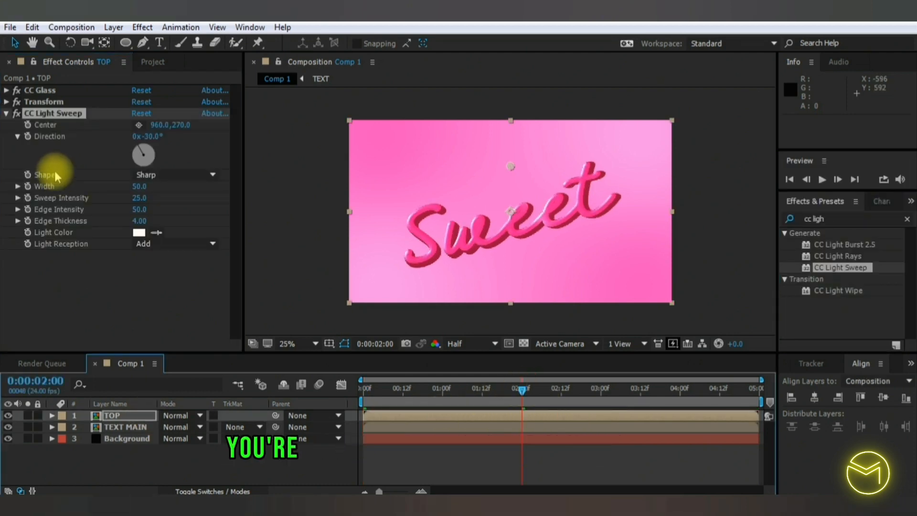
{"action": "left_click", "coordinate": [27, 125]}
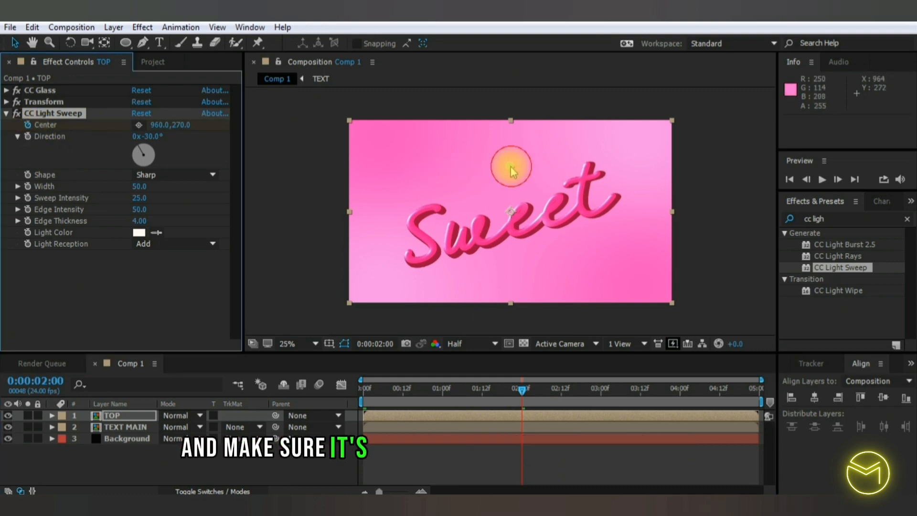
{"action": "left_click_drag", "start_coordinate": [511, 169], "coordinate": [349, 204]}
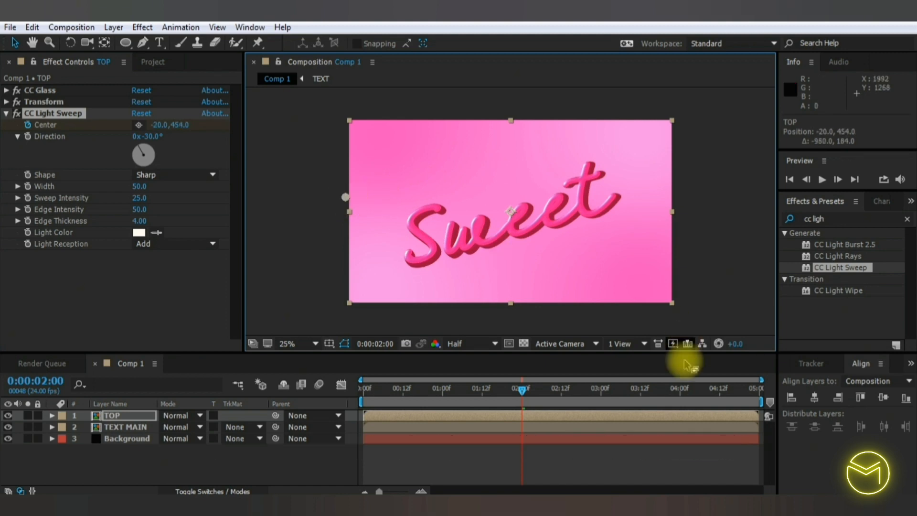
{"action": "left_click", "coordinate": [679, 389]}
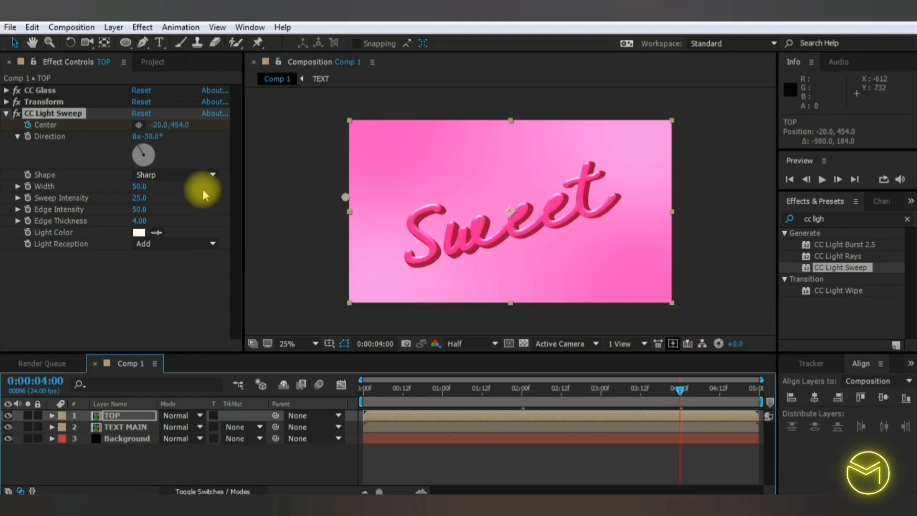
{"action": "left_click_drag", "start_coordinate": [349, 203], "coordinate": [605, 135]}
{"action": "left_click_drag", "start_coordinate": [523, 390], "coordinate": [325, 389]}
{"action": "key", "text": "space"}
- With the sweep crossing the text, set CC Light Sweep Width to 100, Sweep Intensity to 50 and Edge Thickness to 2
{"action": "left_click", "coordinate": [604, 389]}
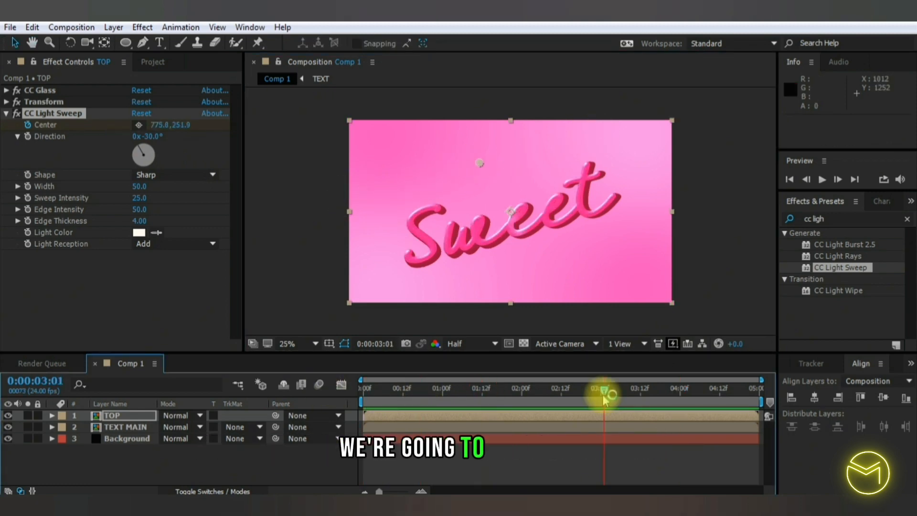
{"action": "left_click", "coordinate": [139, 187]}
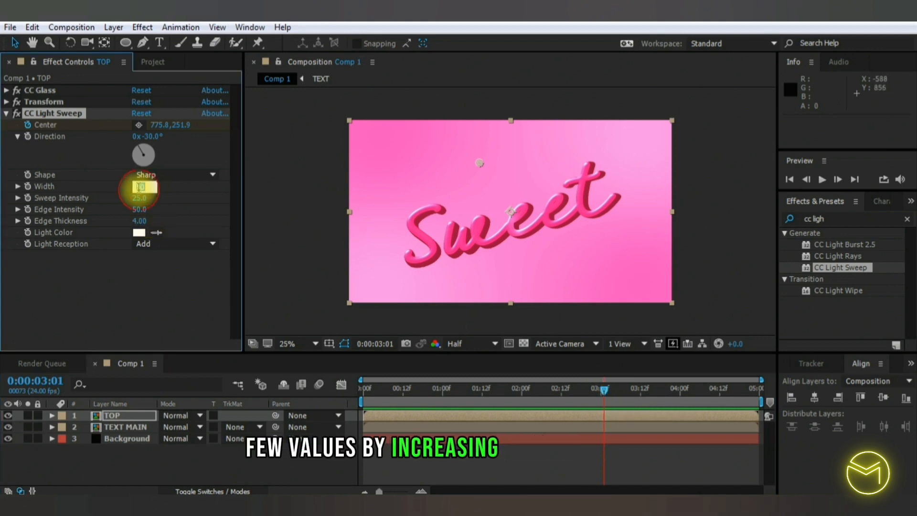
{"action": "type", "text": "100"}
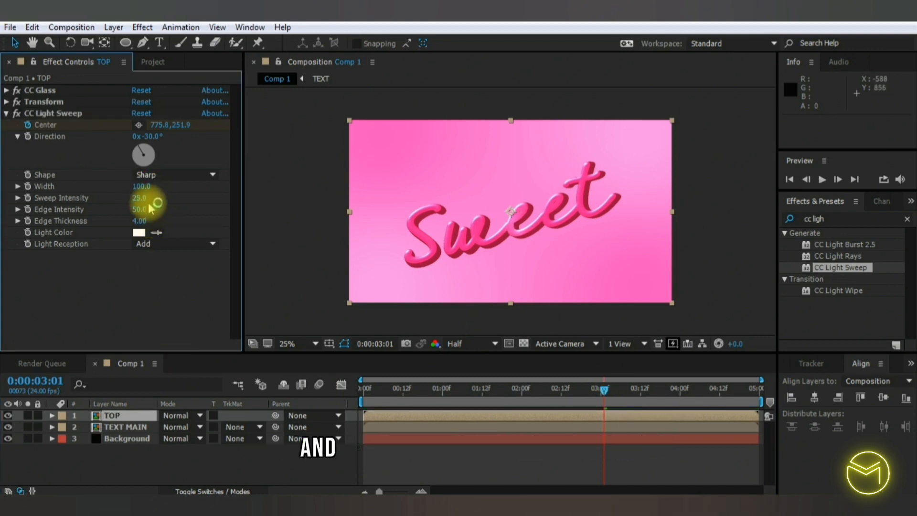
{"action": "left_click", "coordinate": [139, 198]}
{"action": "type", "text": "5"}
{"action": "left_click", "coordinate": [150, 268]}
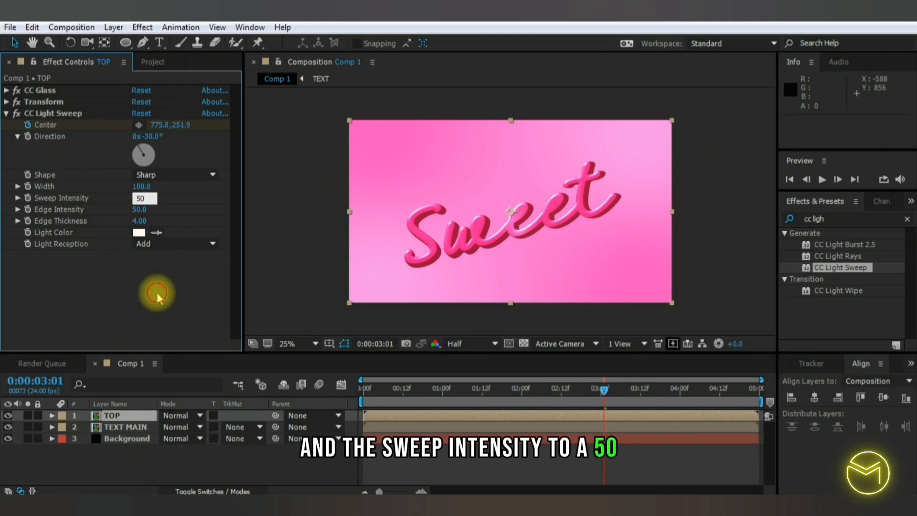
{"action": "type", "text": "2"}
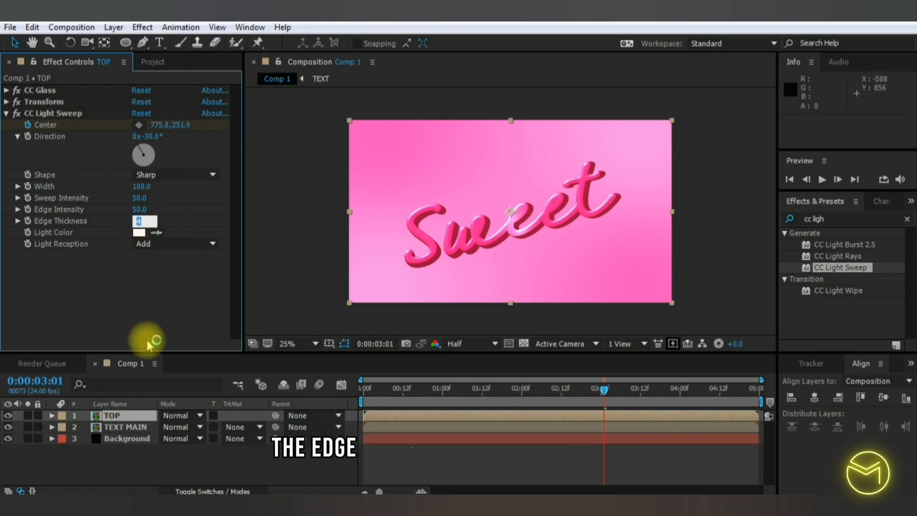
{"action": "left_click", "coordinate": [148, 340]}
{"action": "left_click", "coordinate": [176, 295]}
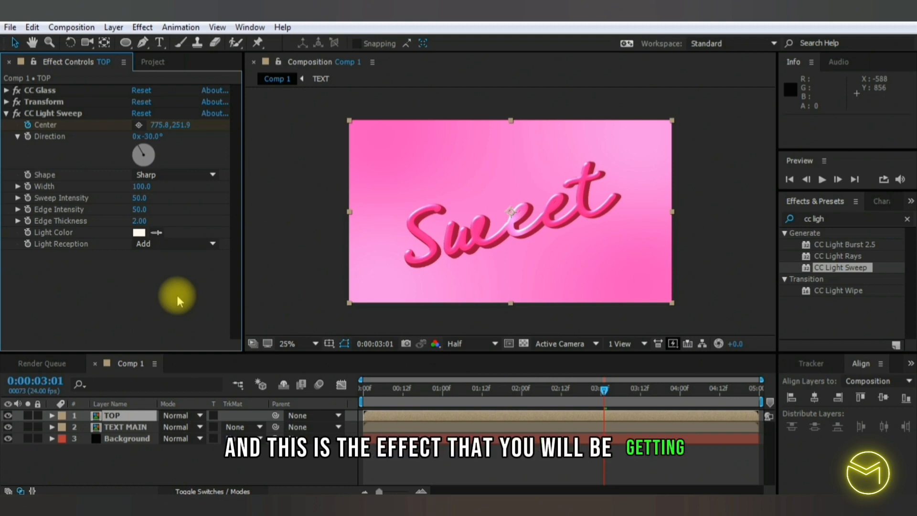
- Duplicate the TEXT MAIN layer
{"action": "left_click", "coordinate": [133, 429]}
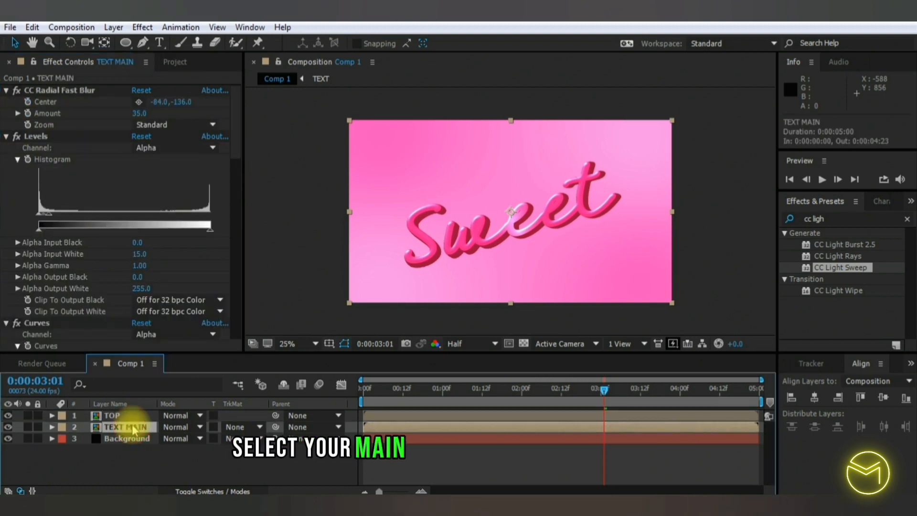
{"action": "key", "text": "ctrl+d"}
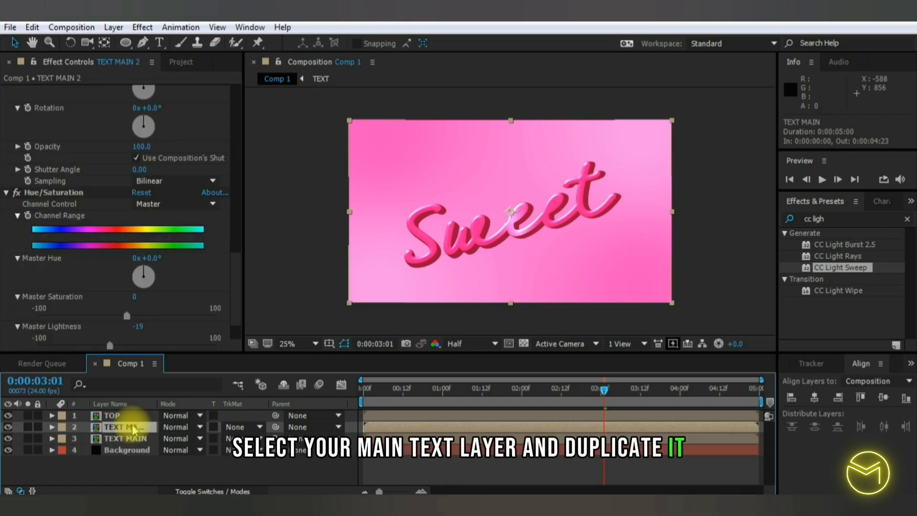
- Rename the lower of the two TEXT MAIN layers, directly above Background, as Shadow
{"action": "left_click_drag", "start_coordinate": [133, 429], "coordinate": [133, 442]}
{"action": "right_click", "coordinate": [133, 441]}
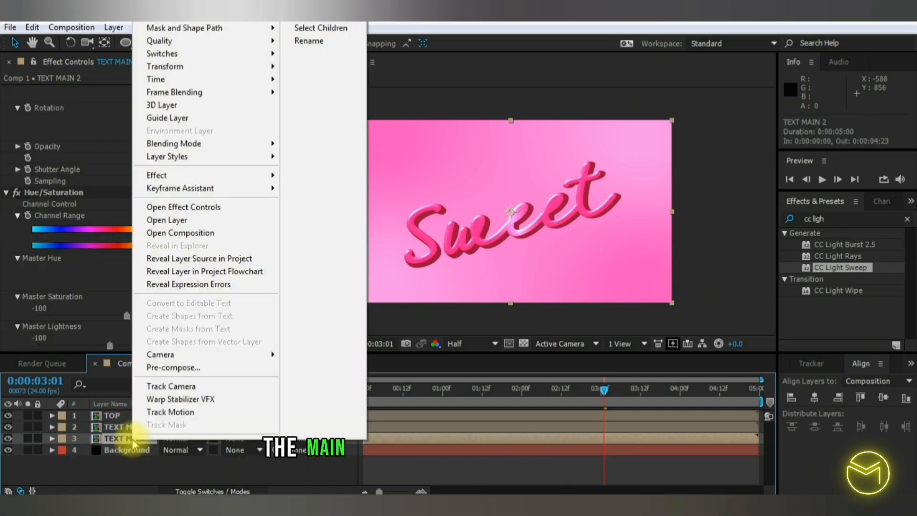
{"action": "left_click", "coordinate": [313, 42]}
{"action": "type", "text": "S"}
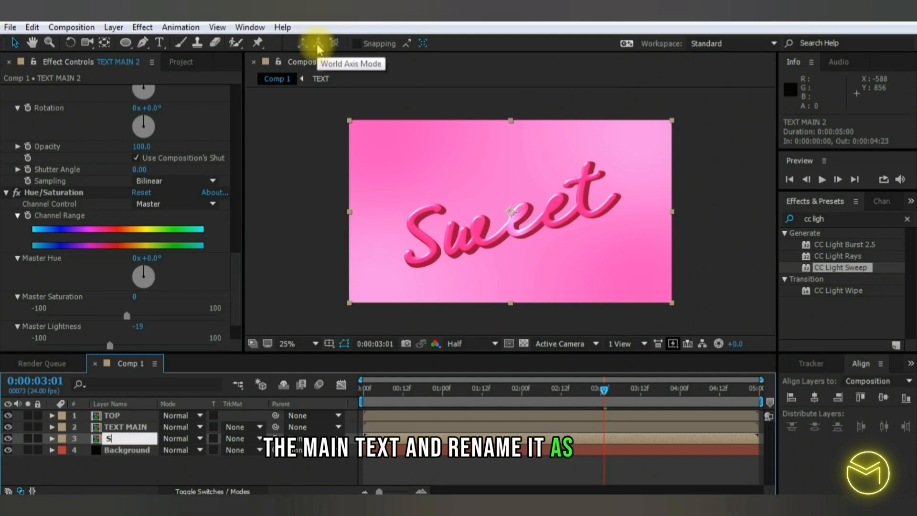
{"action": "type", "text": "hadow"}
{"action": "key", "text": "Return"}
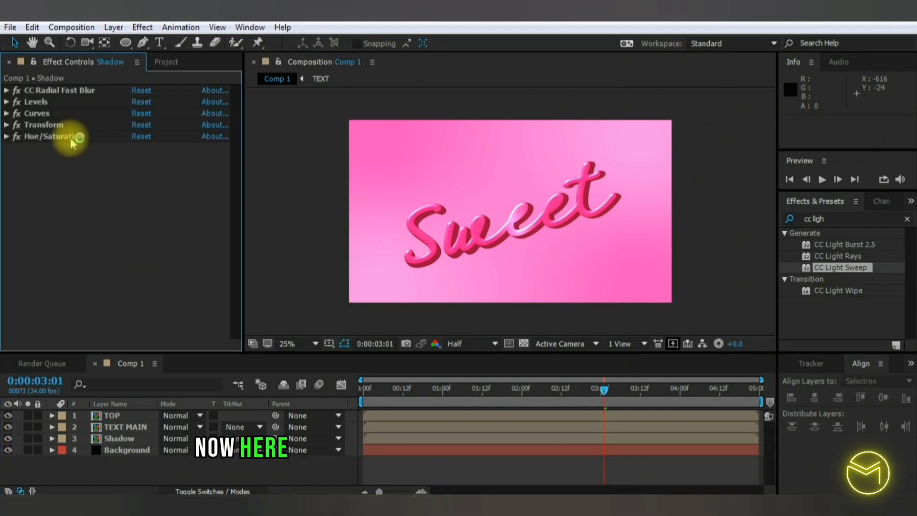
- Delete the Hue/Saturation, Curves and Levels effects from the Shadow layer
{"action": "left_click", "coordinate": [72, 138]}
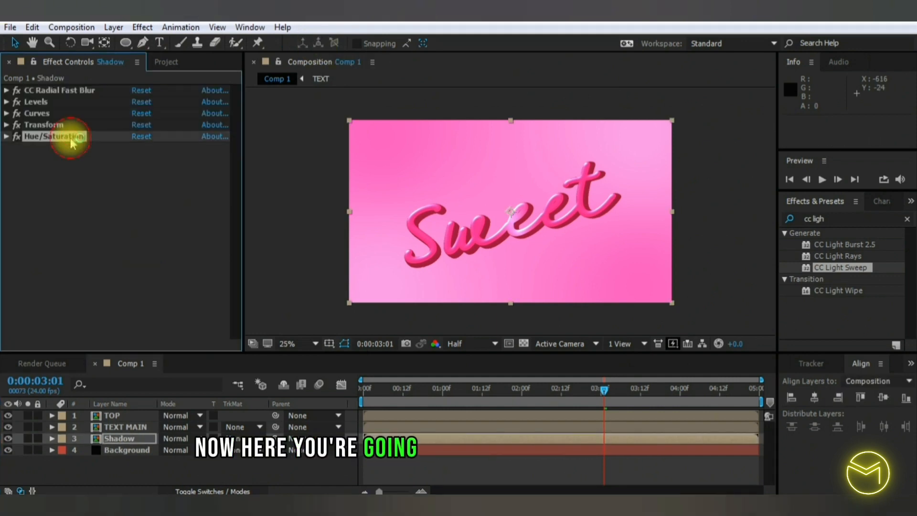
{"action": "key", "text": "Delete"}
{"action": "left_click", "coordinate": [53, 113]}
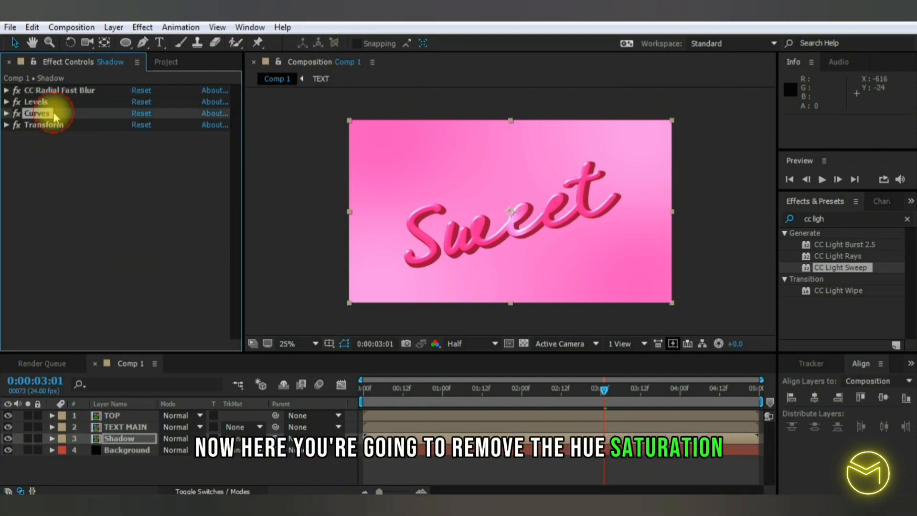
{"action": "key", "text": "Delete"}
{"action": "left_click", "coordinate": [53, 102]}
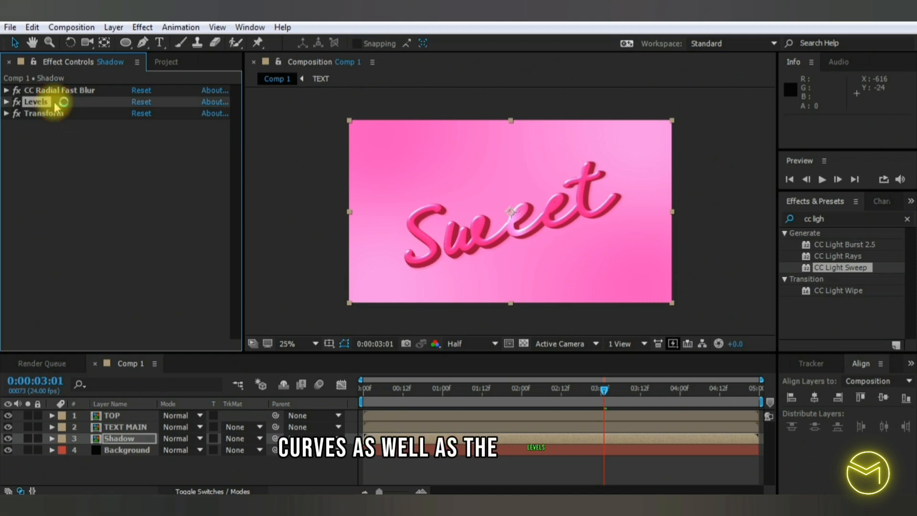
{"action": "key", "text": "Delete"}
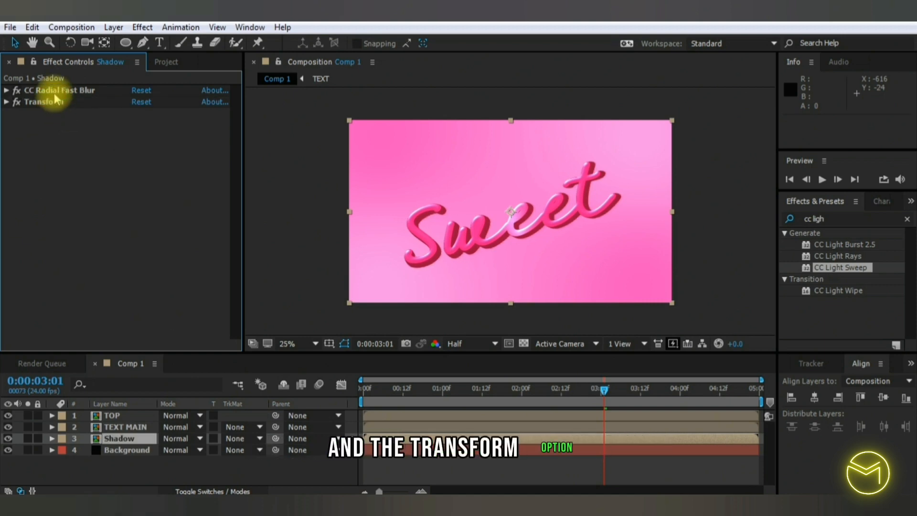
- Apply the Fill effect to the Shadow layer and move it above CC Radial Fast Blur in the effect order
{"action": "left_click", "coordinate": [812, 219]}
{"action": "type", "text": "fi;"}
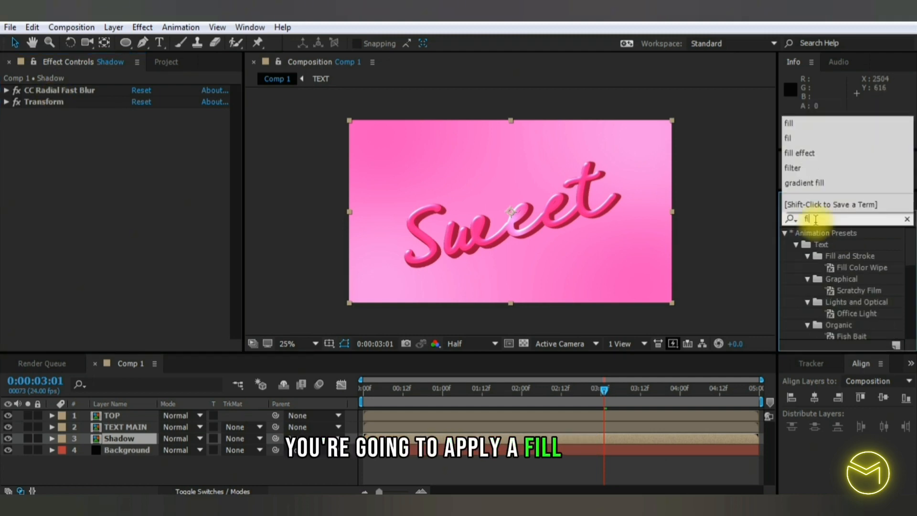
{"action": "type", "text": "ll"}
{"action": "left_click_drag", "start_coordinate": [818, 302], "coordinate": [132, 439]}
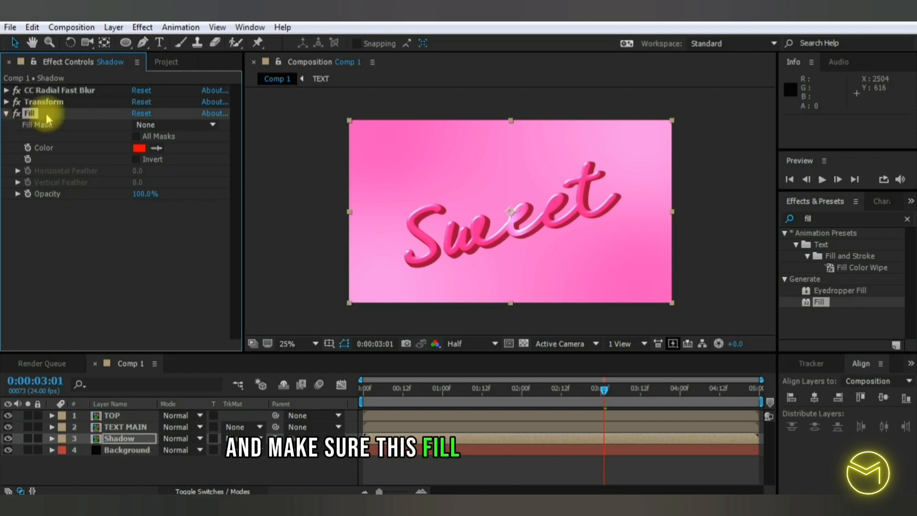
{"action": "left_click_drag", "start_coordinate": [29, 115], "coordinate": [35, 91]}
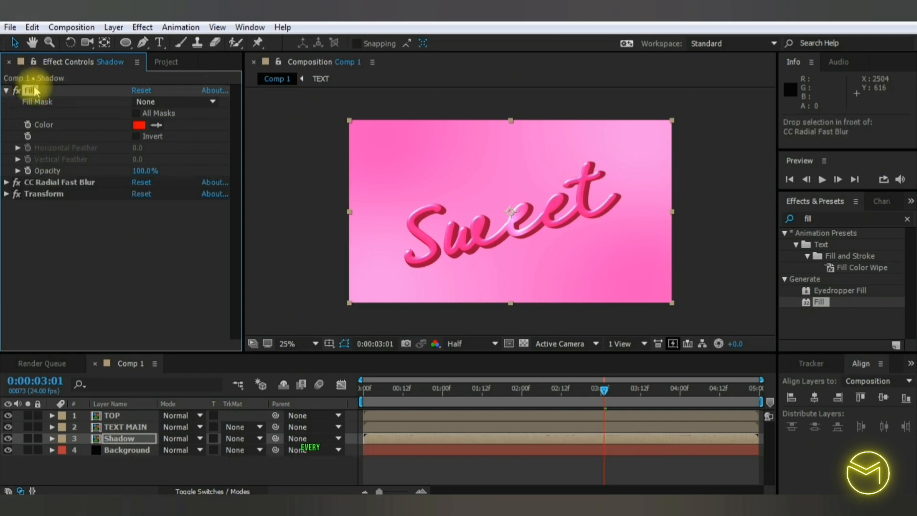
- Sample the Fill colour from the dark extruded side of the "S" and darken it to 8F0936
{"action": "left_click", "coordinate": [159, 127]}
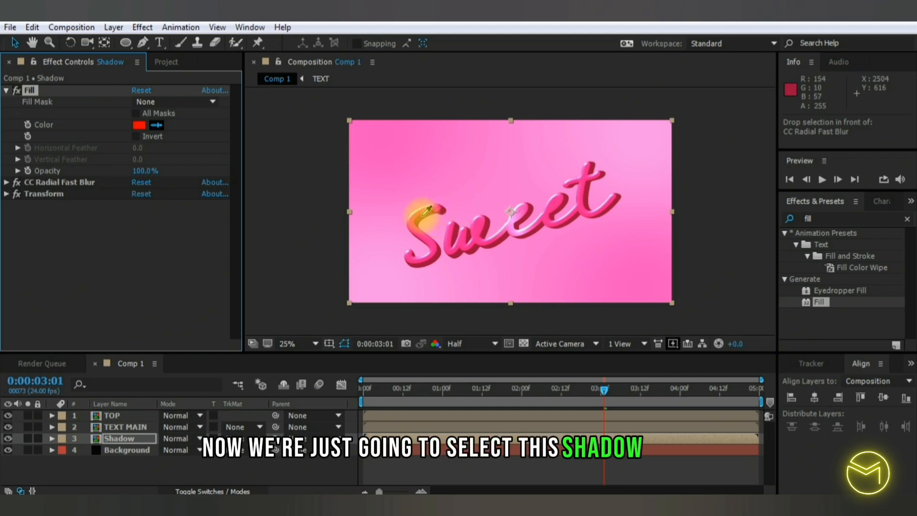
{"action": "left_click", "coordinate": [428, 210]}
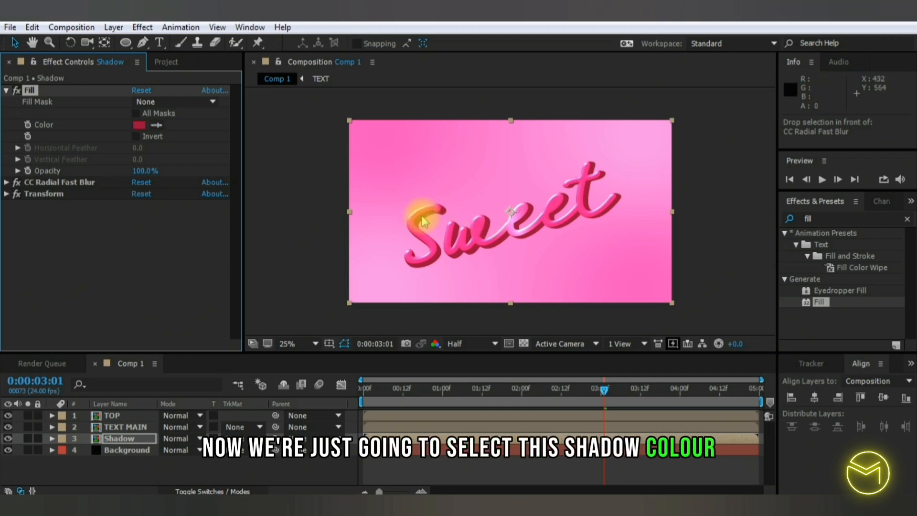
{"action": "left_click", "coordinate": [140, 125]}
{"action": "left_click", "coordinate": [745, 293]}
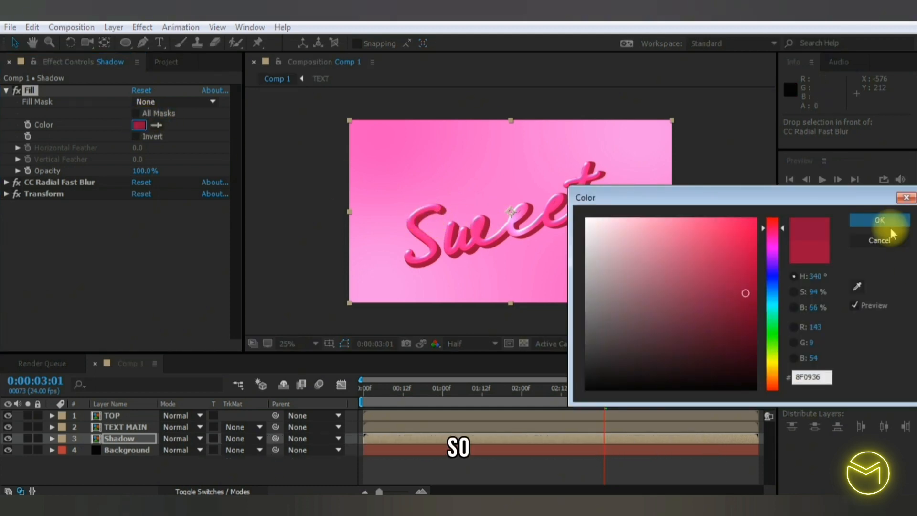
{"action": "left_click", "coordinate": [887, 228]}
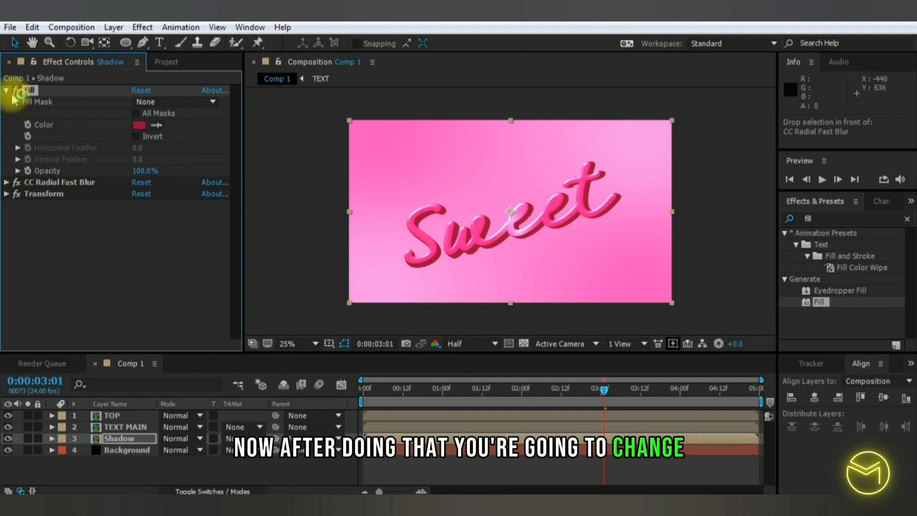
- Set the Shadow layer's CC Radial Fast Blur Amount to 80
{"action": "left_click", "coordinate": [7, 182]}
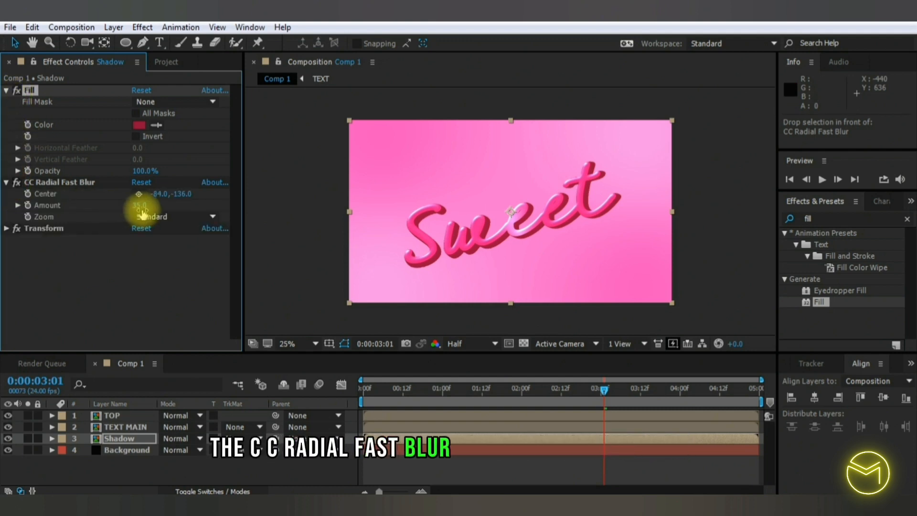
{"action": "left_click", "coordinate": [139, 205]}
{"action": "type", "text": "80"}
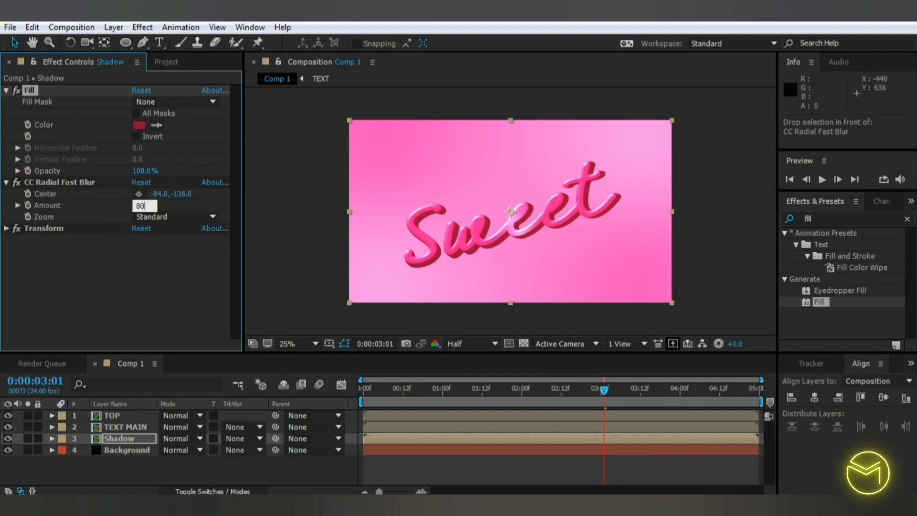
{"action": "key", "text": "Return"}
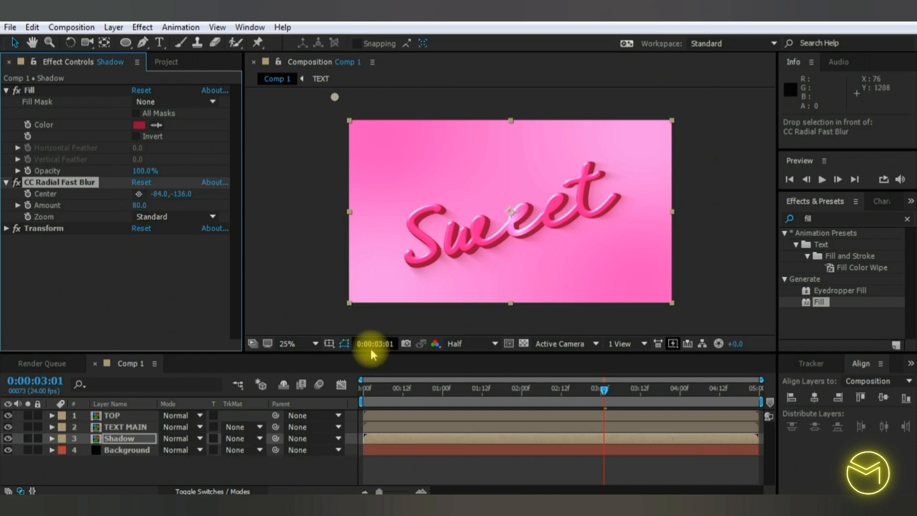
- Keyframe CC Radial Fast Blur's Center at -84, -136 at 0 seconds and 636, -132 at 2 seconds, then preview the moving shadow
{"action": "left_click", "coordinate": [368, 396]}
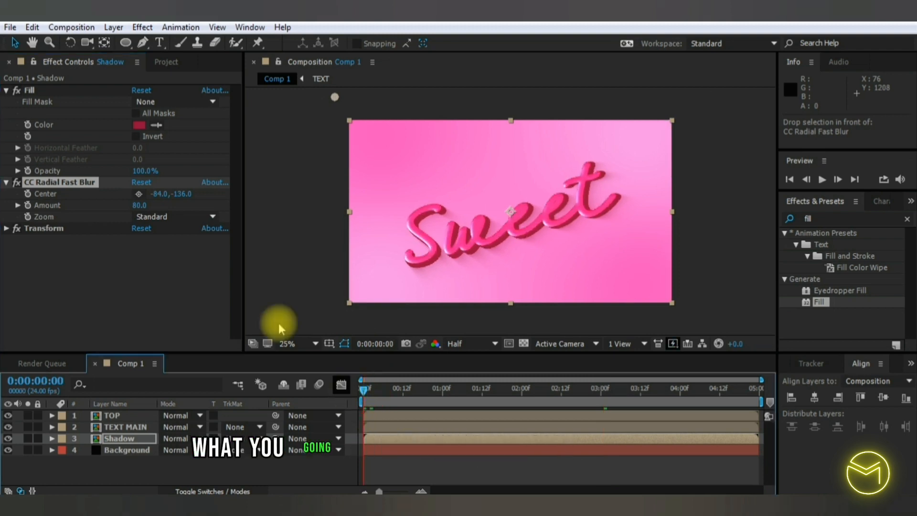
{"action": "left_click", "coordinate": [29, 193]}
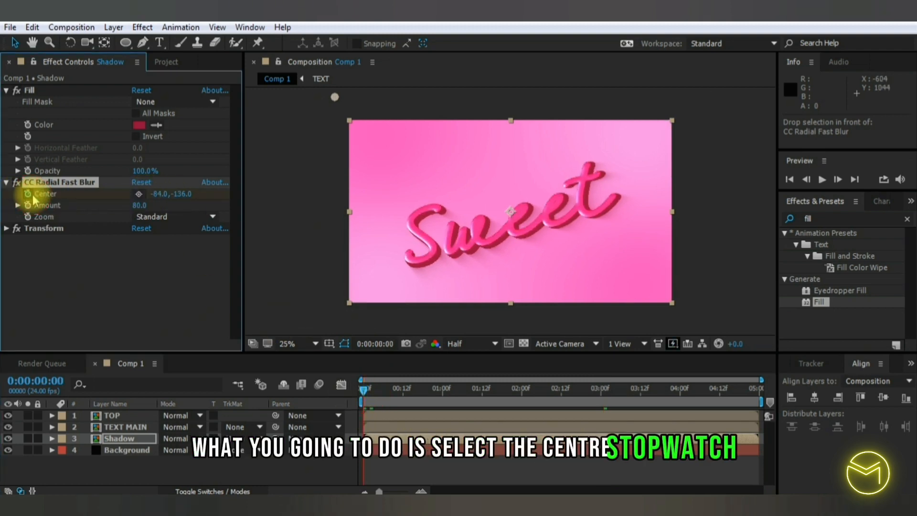
{"action": "left_click", "coordinate": [139, 194]}
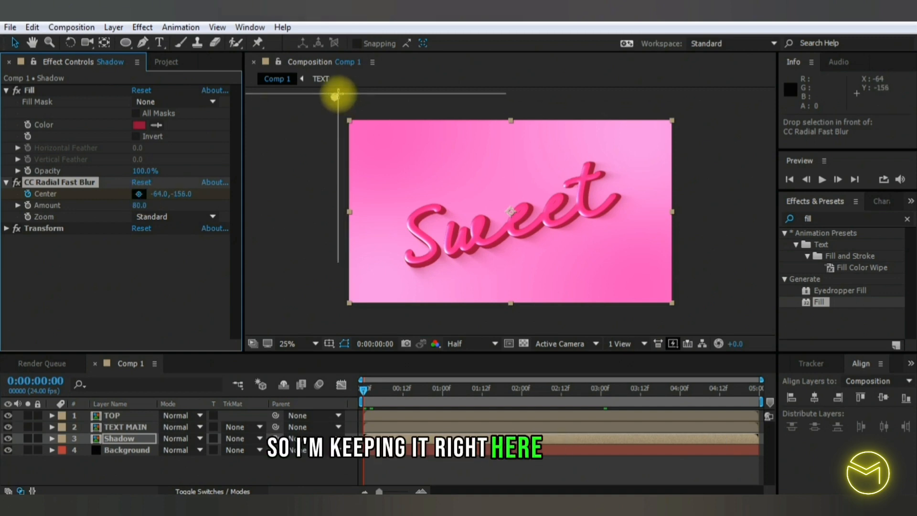
{"action": "left_click", "coordinate": [335, 97]}
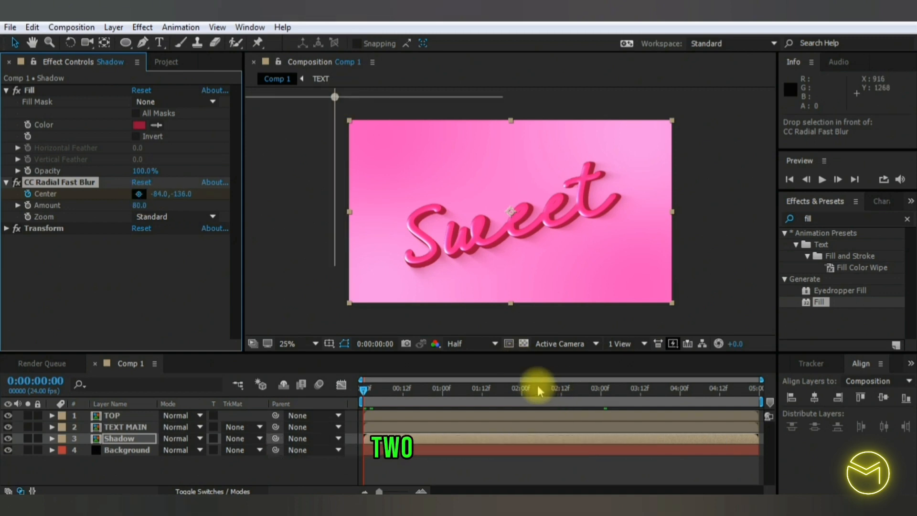
{"action": "left_click", "coordinate": [523, 387]}
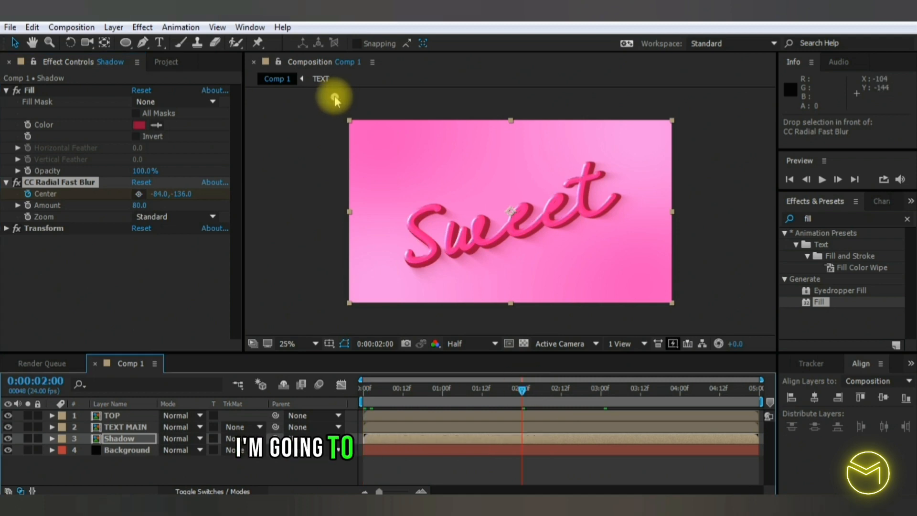
{"action": "left_click_drag", "start_coordinate": [335, 97], "coordinate": [456, 97]}
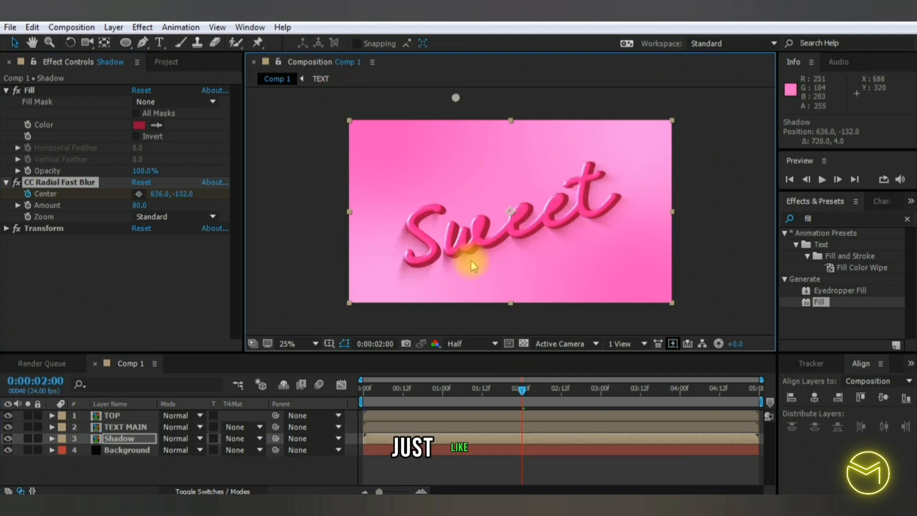
{"action": "left_click", "coordinate": [318, 388]}
{"action": "key", "text": "space"}
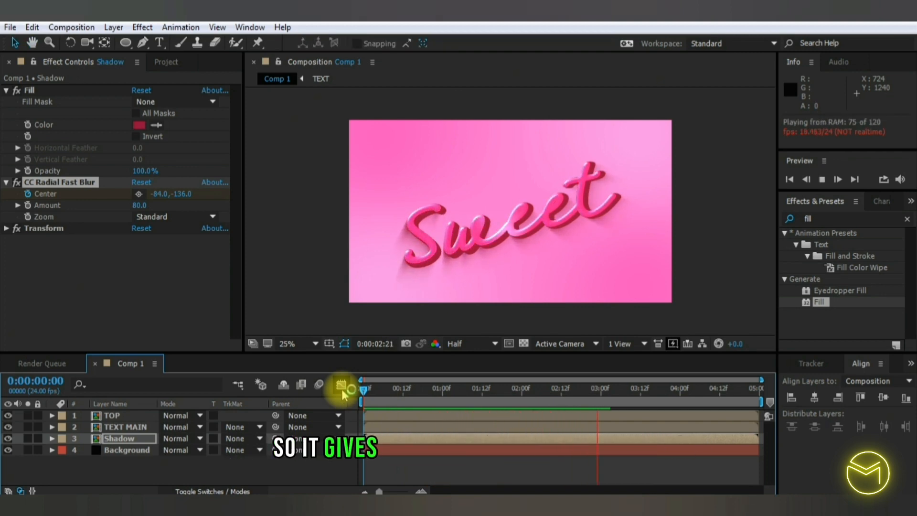
{"action": "key", "text": "space"}
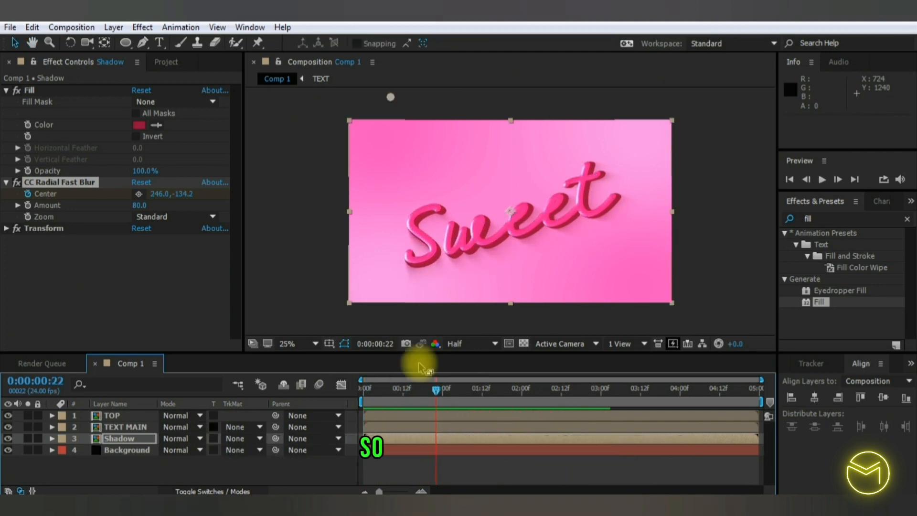
- Apply the Glow effect with its default values to the Shadow layer and set the layer's blending mode to Multiply
{"action": "left_click", "coordinate": [826, 218]}
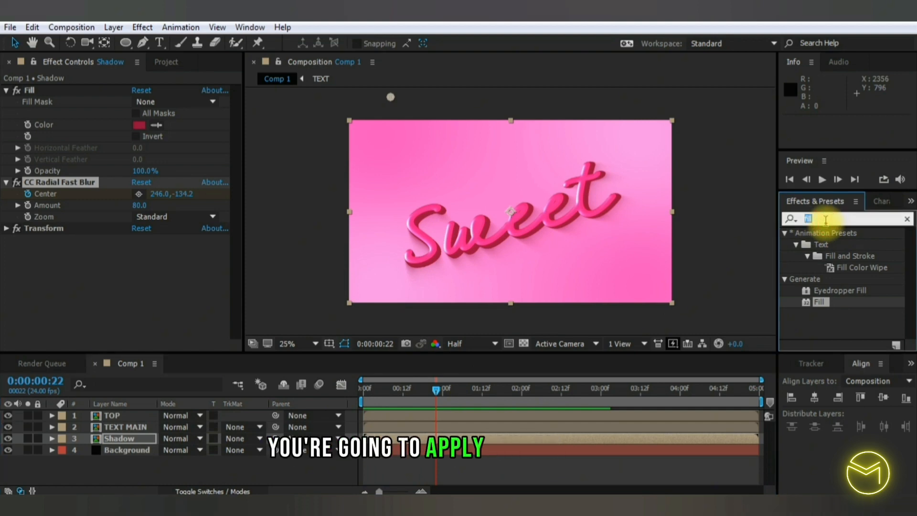
{"action": "type", "text": "glow"}
{"action": "left_click_drag", "start_coordinate": [822, 279], "coordinate": [150, 443]}
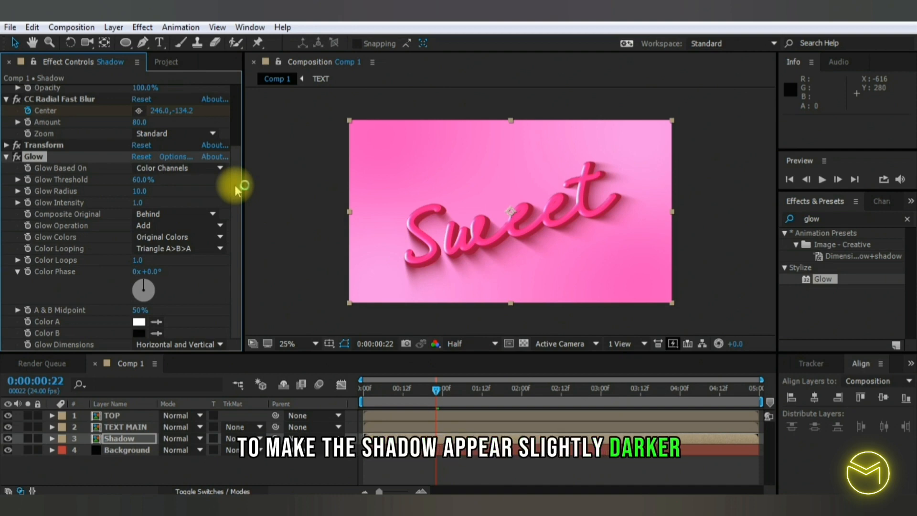
{"action": "left_click", "coordinate": [149, 201]}
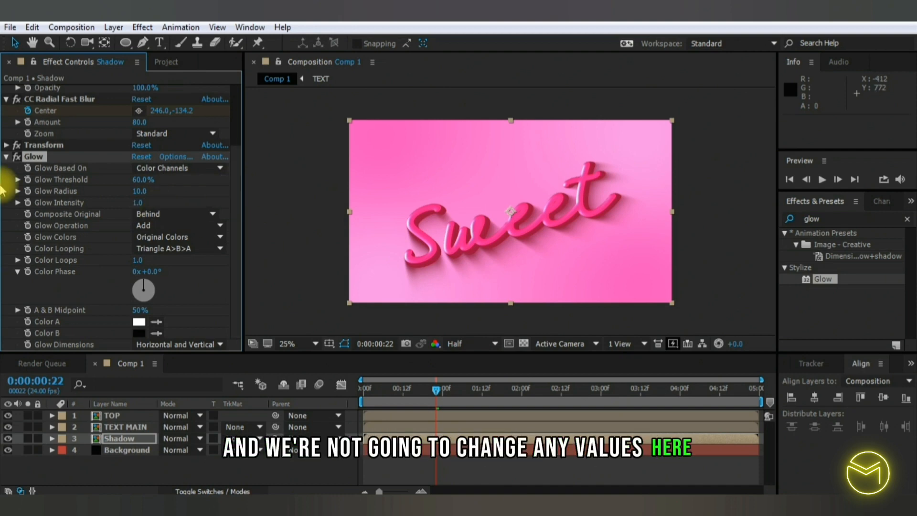
{"action": "left_click", "coordinate": [199, 439]}
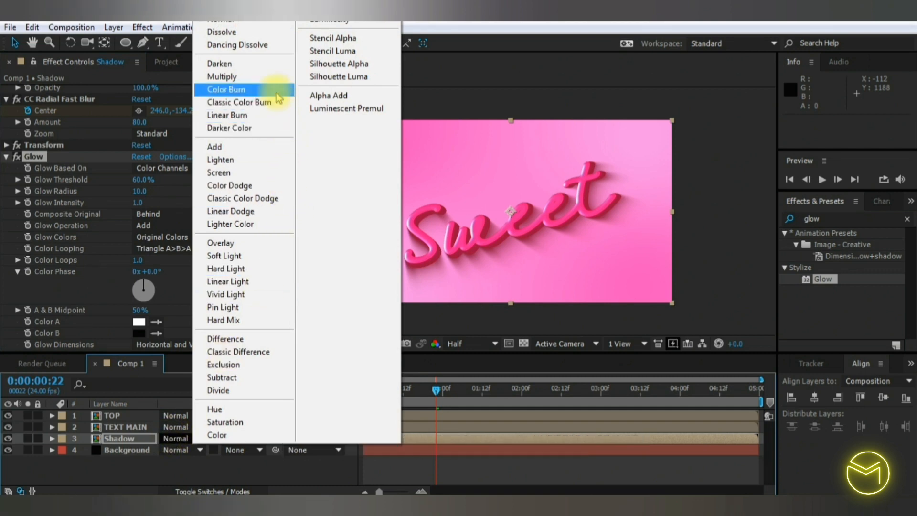
{"action": "left_click", "coordinate": [221, 77]}
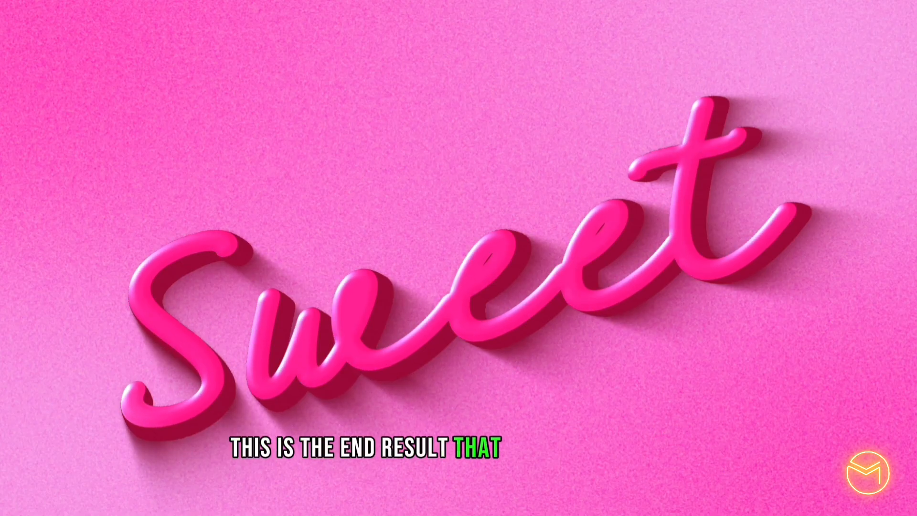